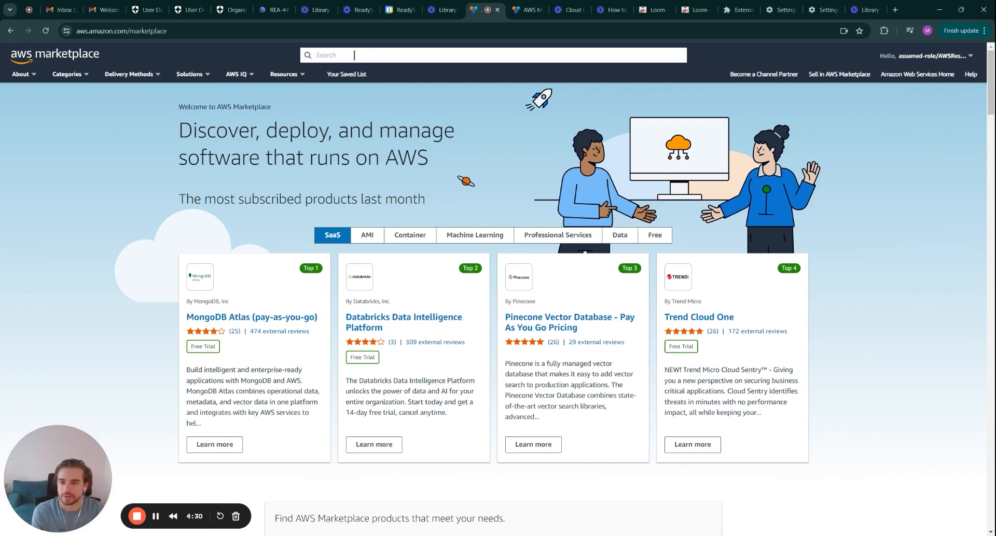
Step: Search AWS Marketplace for readyset and open the Readyset Cloud Medium Stage product
left_click(354, 55)
type("readyset")
key("Return")
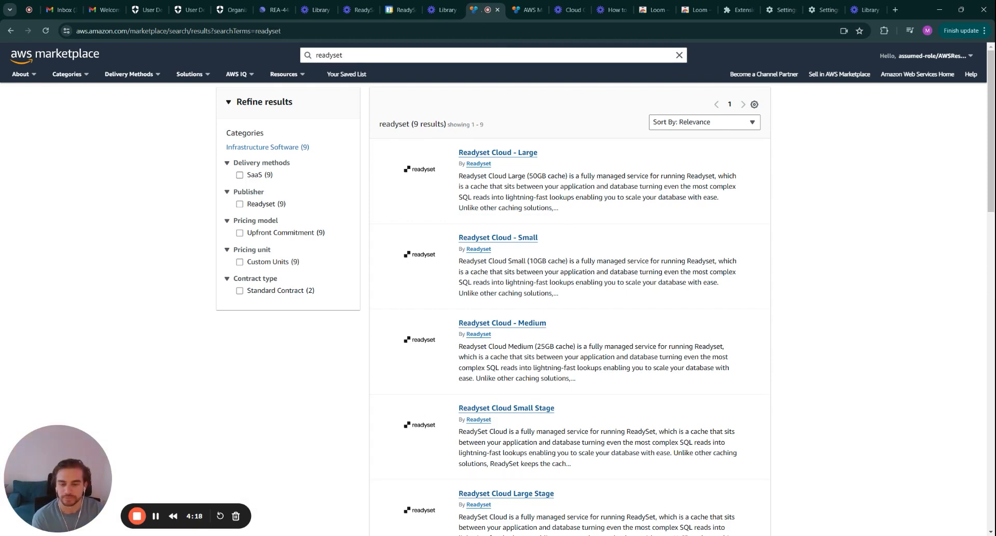
scroll(712, 246, "down", 6)
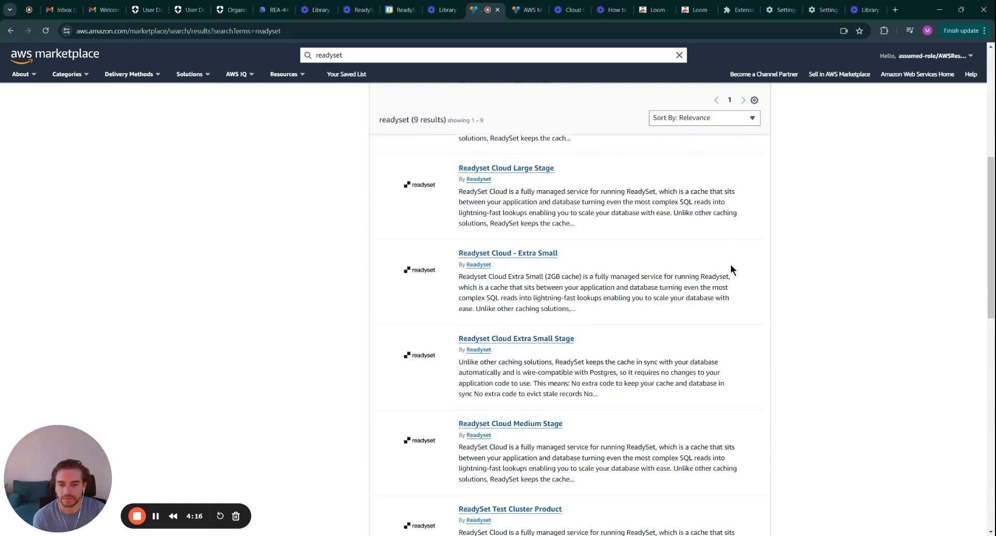
left_click(608, 411)
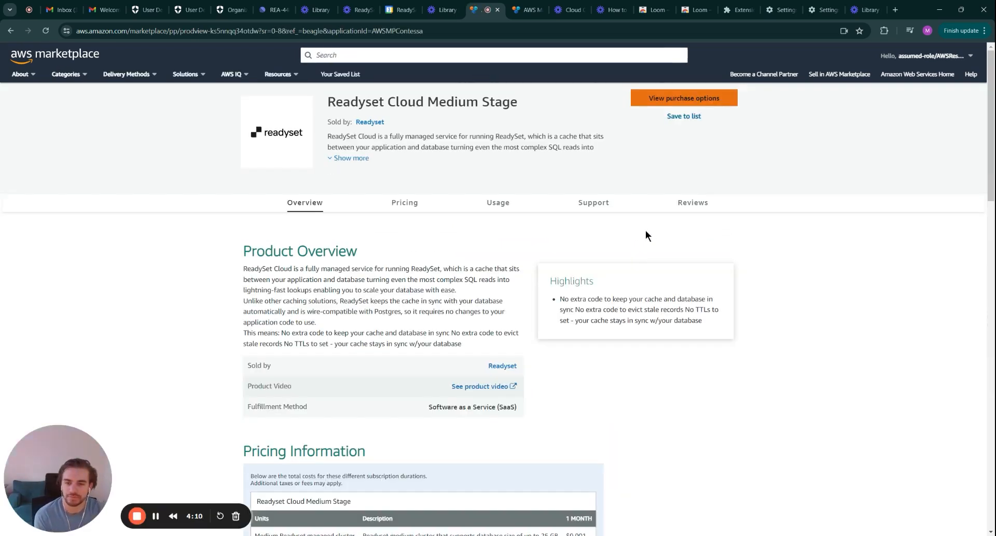
Step: View the product's purchase options and set the Medium Readyset managed cluster quantity to 1 unit
left_click(663, 100)
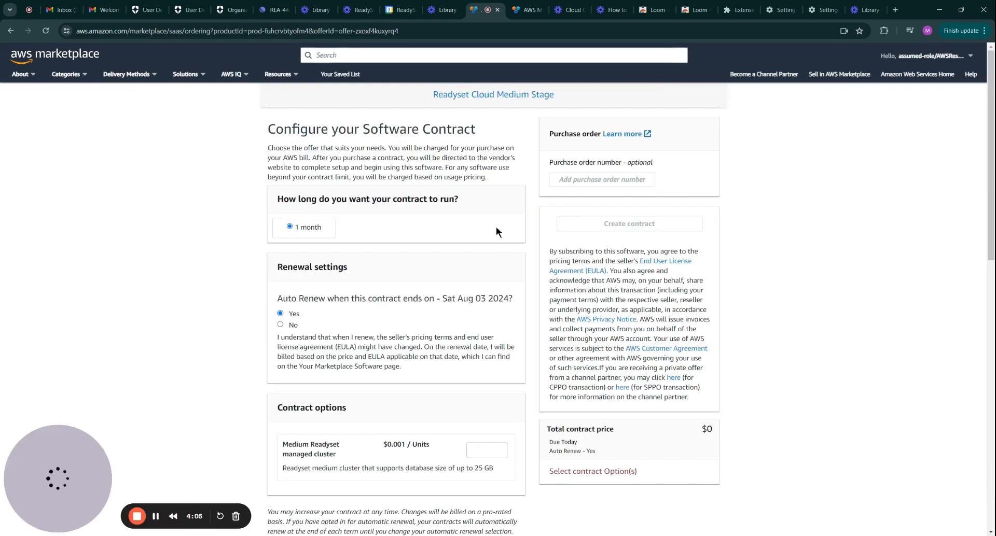
scroll(457, 313, "down", 1)
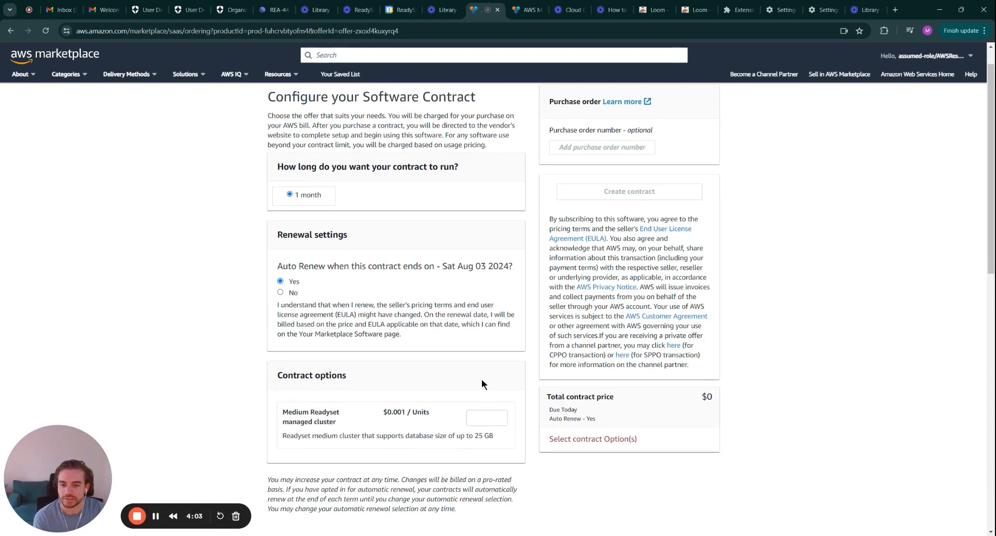
left_click(484, 416)
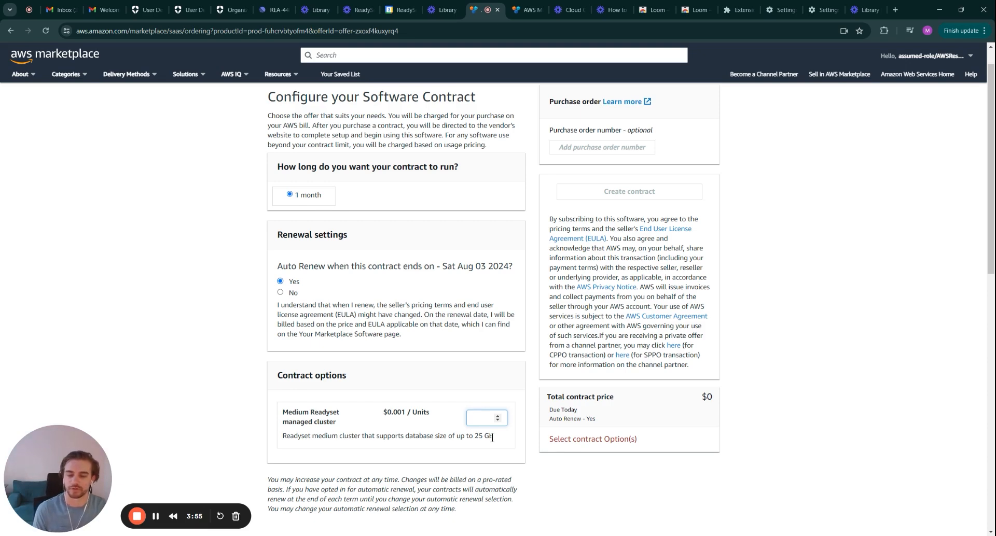
type("2")
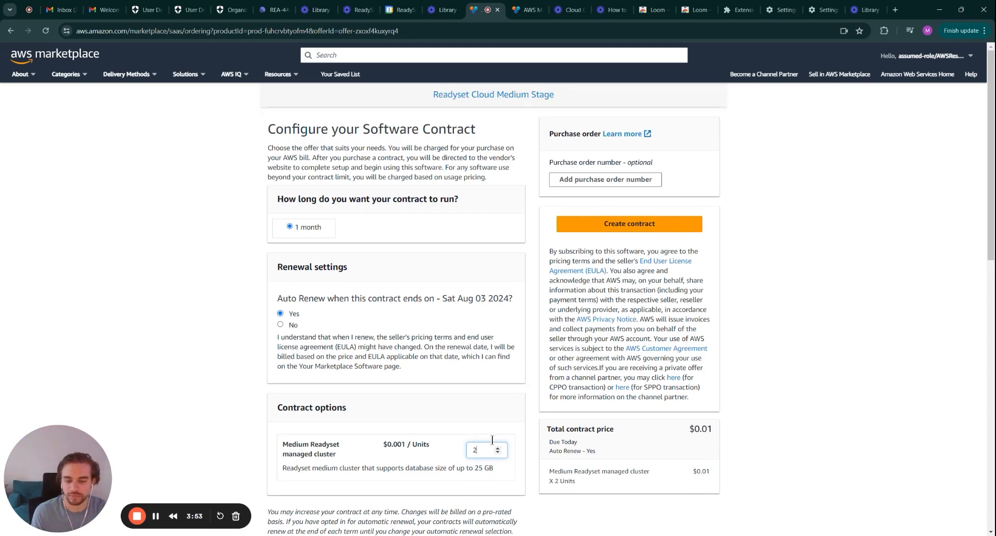
type("1")
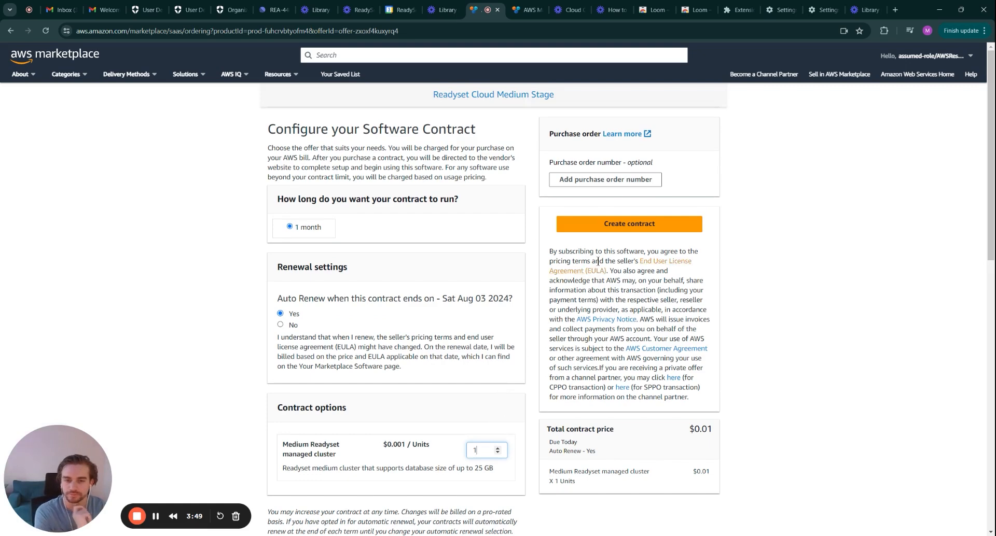
Step: Create and pay for the software contract, and link the subscription to the Readyset organization account
left_click(657, 226)
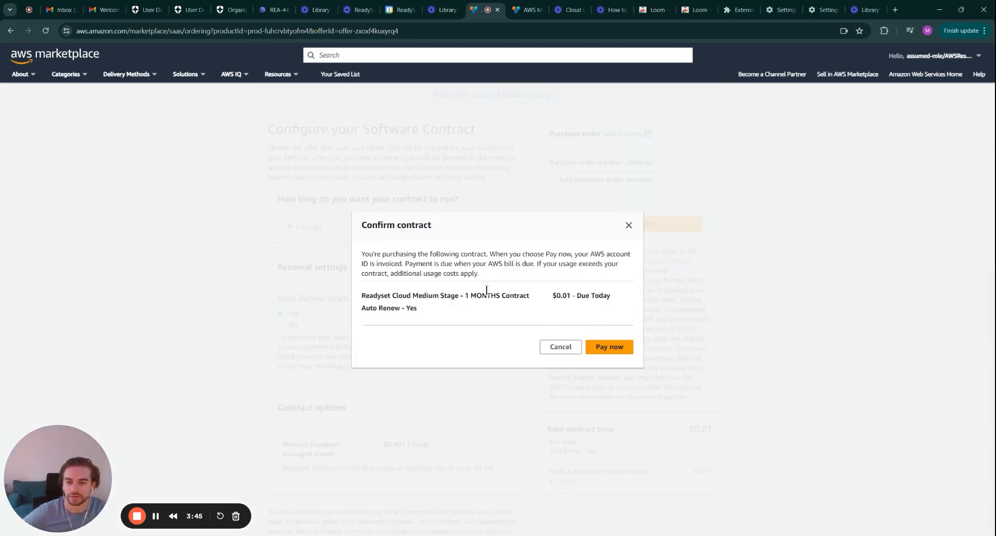
left_click(613, 344)
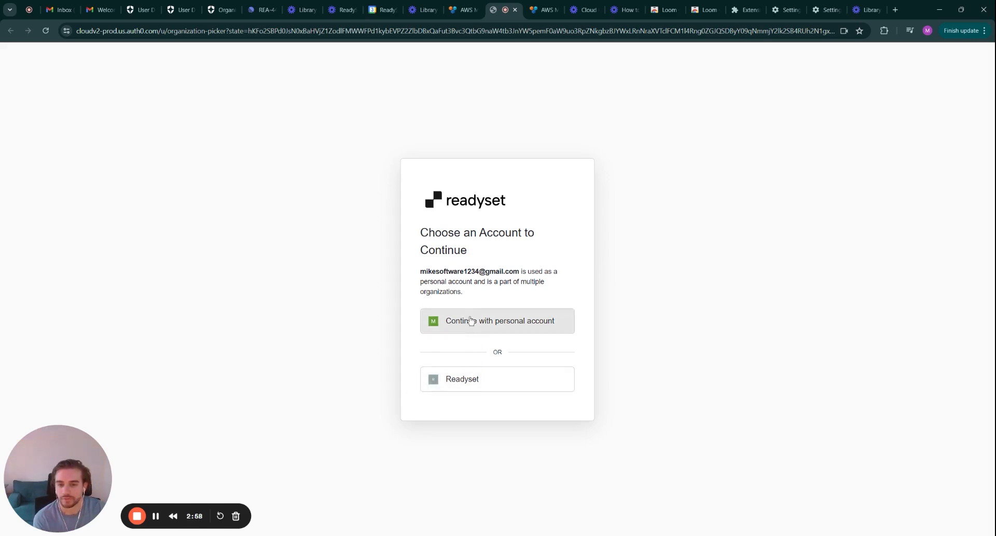
left_click(491, 383)
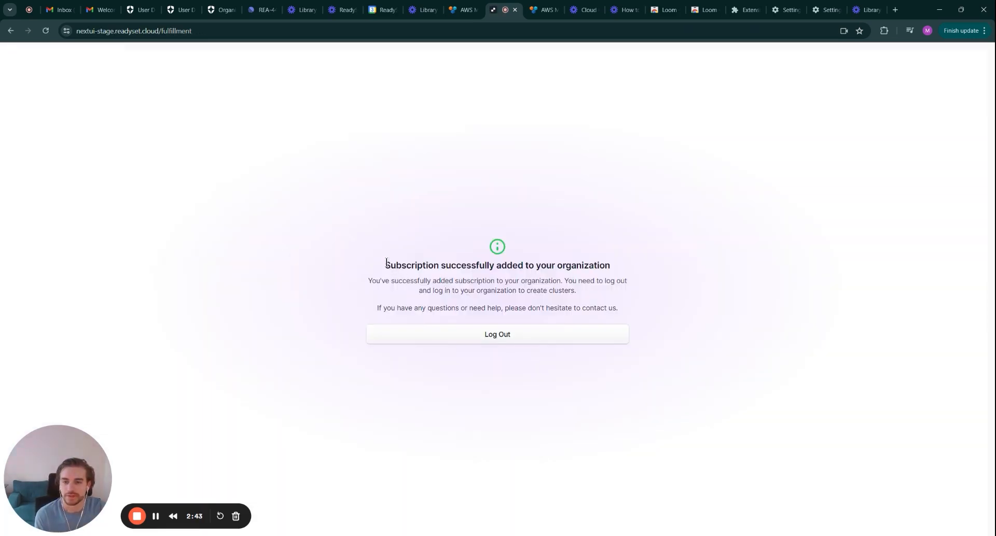
left_click_drag(386, 263, 628, 310)
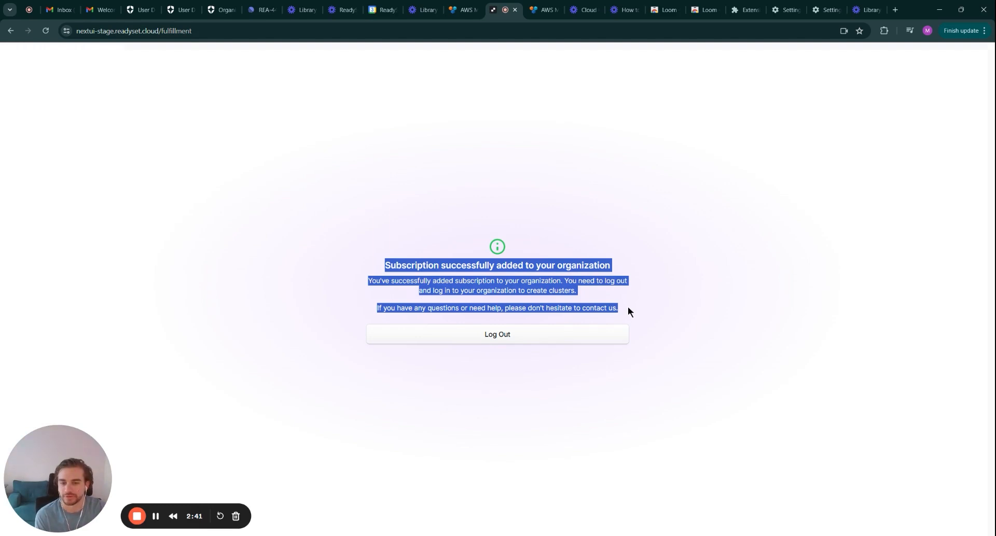
left_click(627, 307)
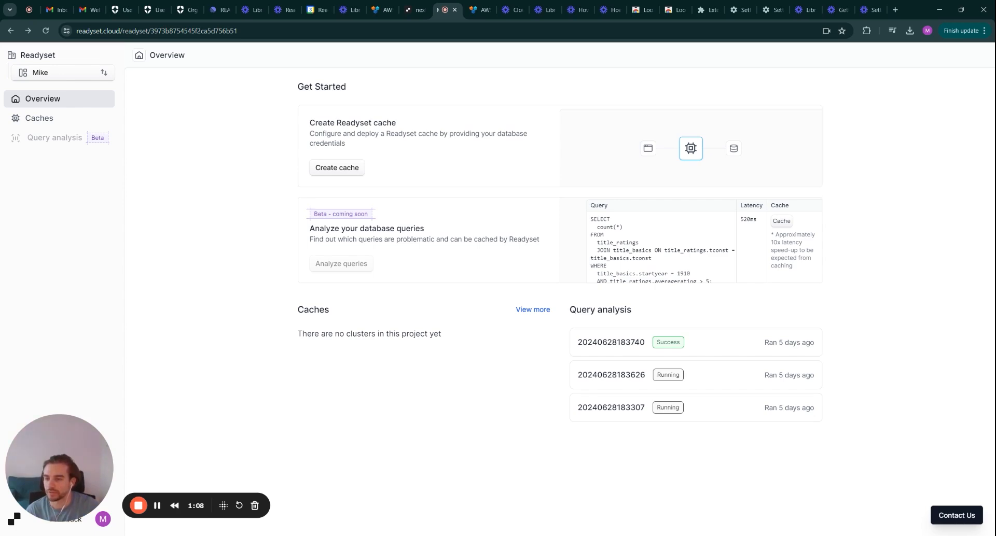
Step: Start creating a Readyset cache for your own database and select the Medium cache type
left_click(347, 176)
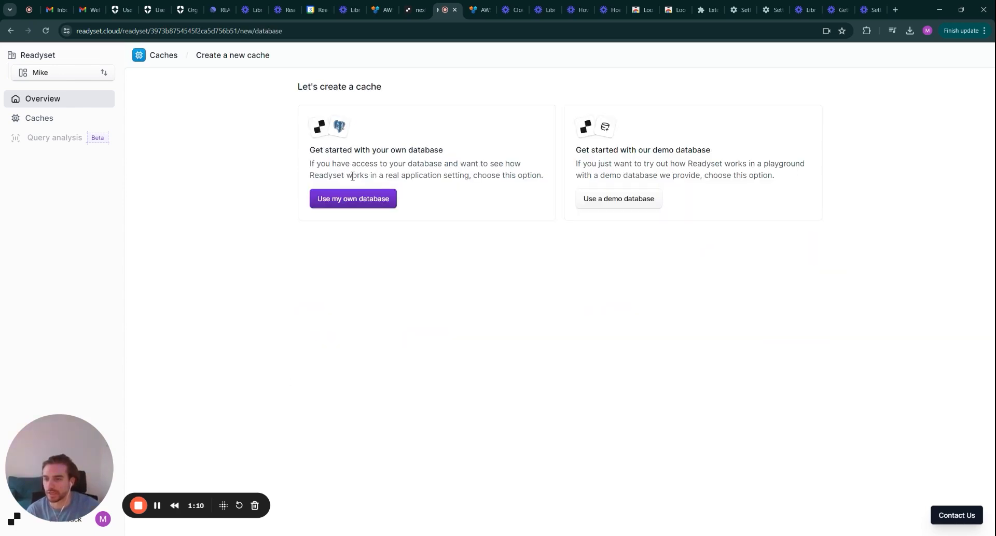
left_click(329, 202)
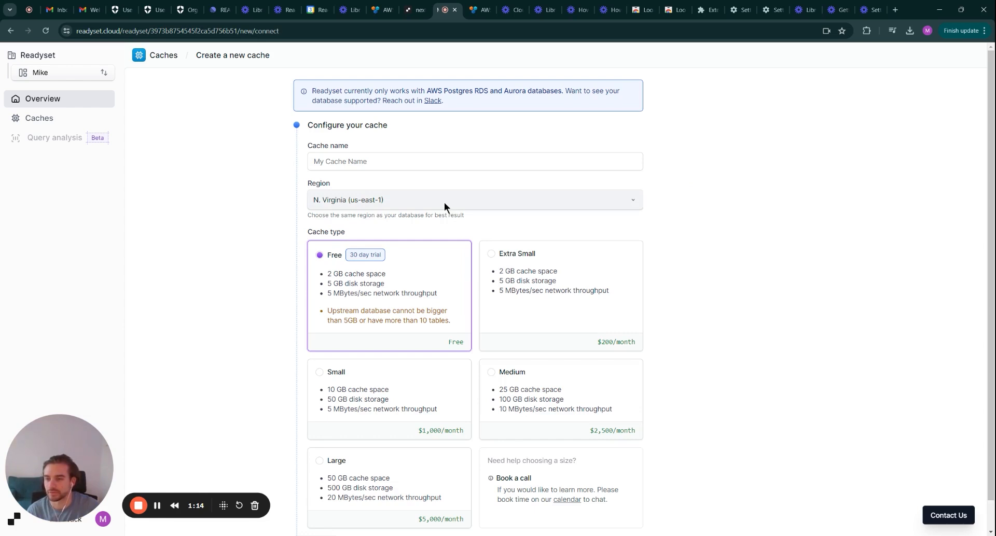
scroll(553, 289, "down", 1)
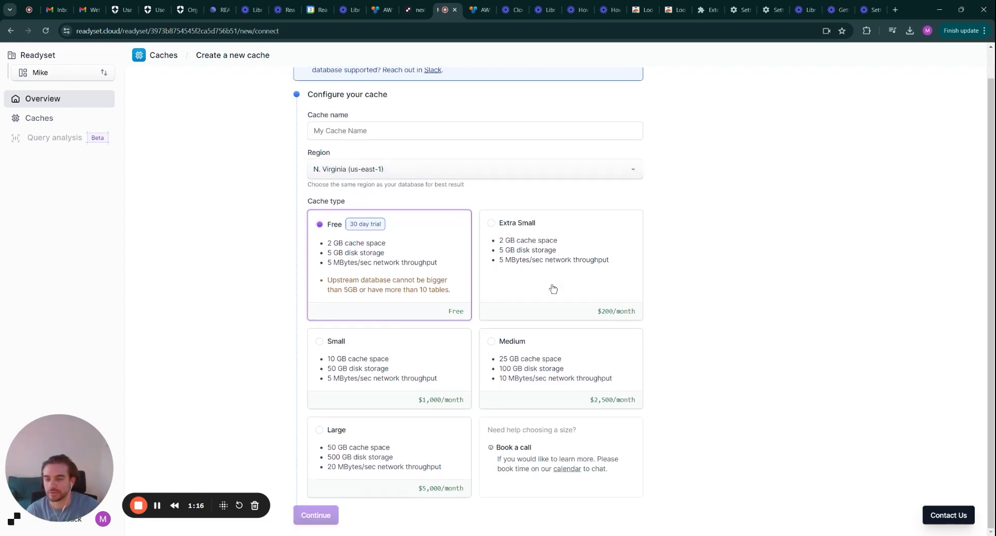
left_click(532, 348)
Step: Name the cache democache and set its region to Ohio (us-east-2)
scroll(513, 195, "up", 1)
left_click(363, 162)
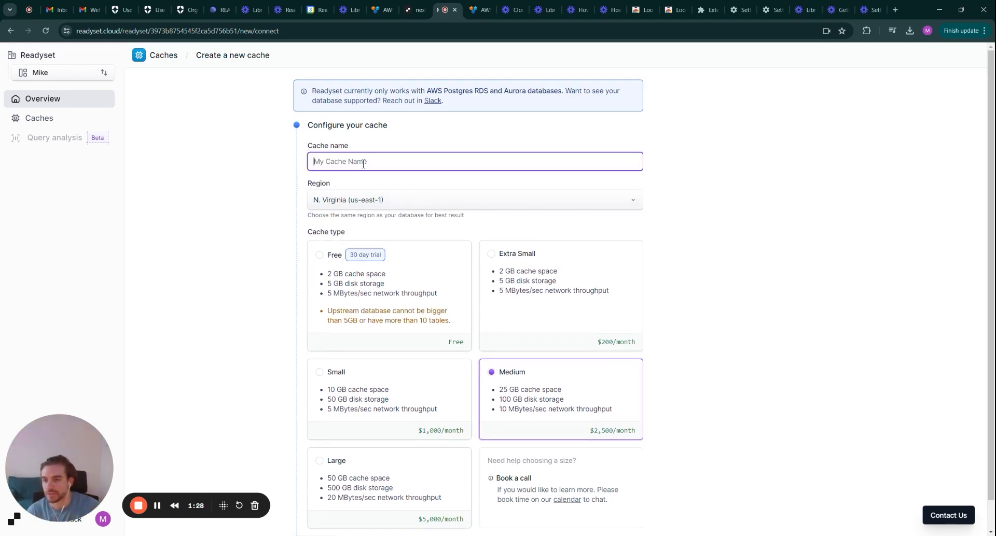
type("dem")
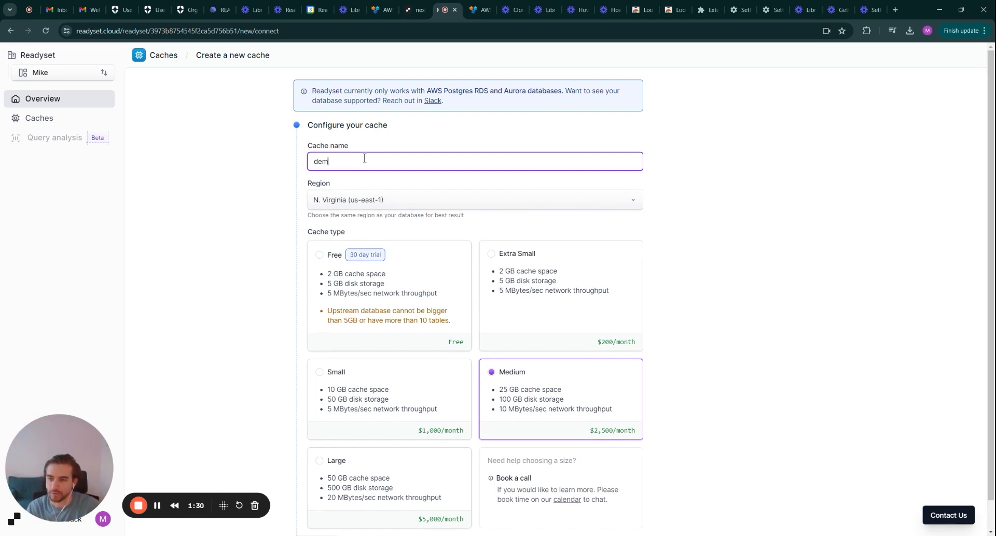
type("ocache")
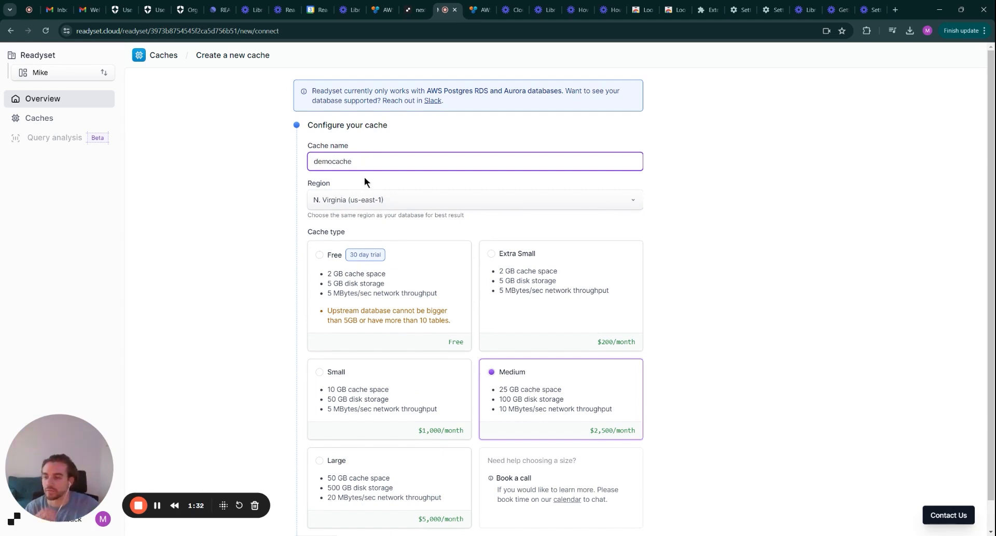
left_click(375, 202)
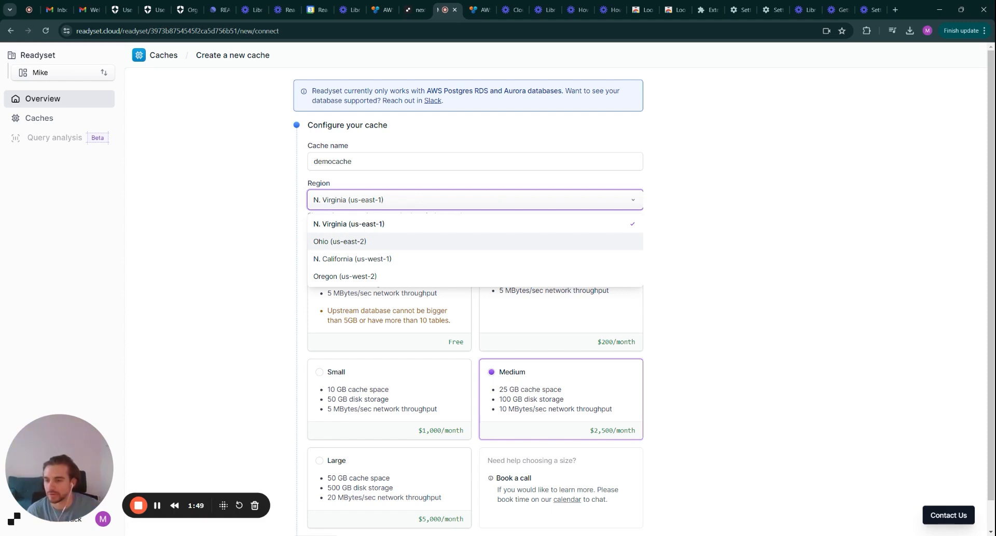
left_click(375, 241)
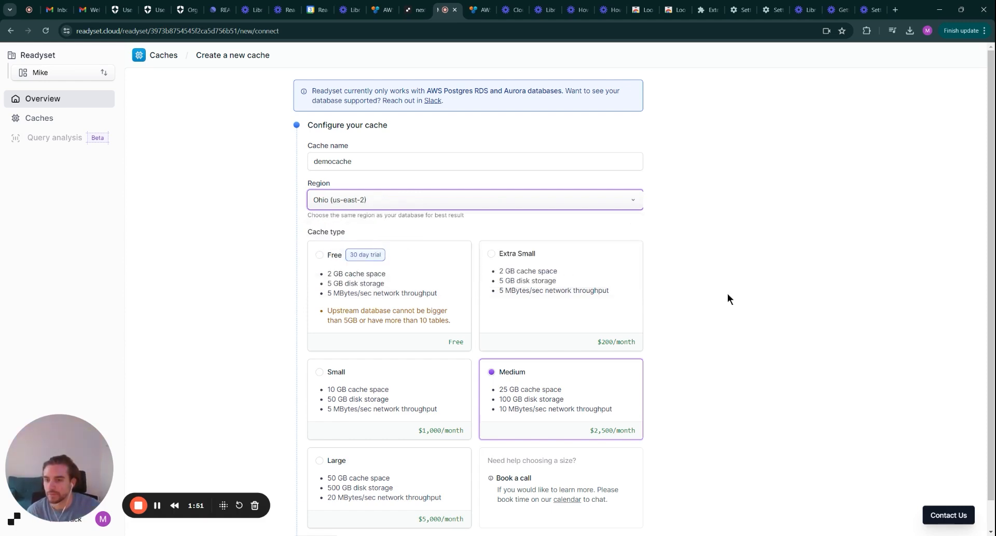
Step: Continue to the database connection info and create the cache using the Public connection type
scroll(733, 294, "down", 1)
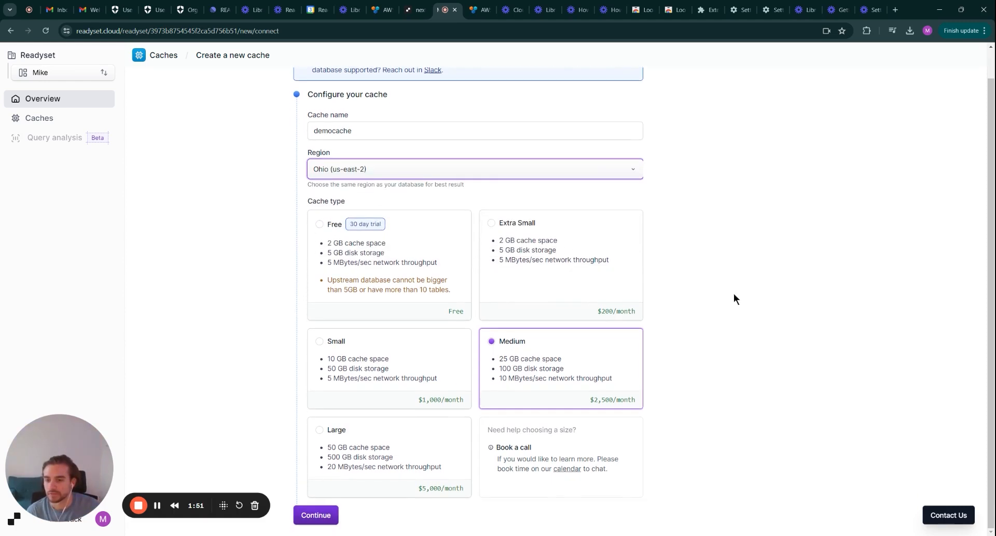
left_click(316, 515)
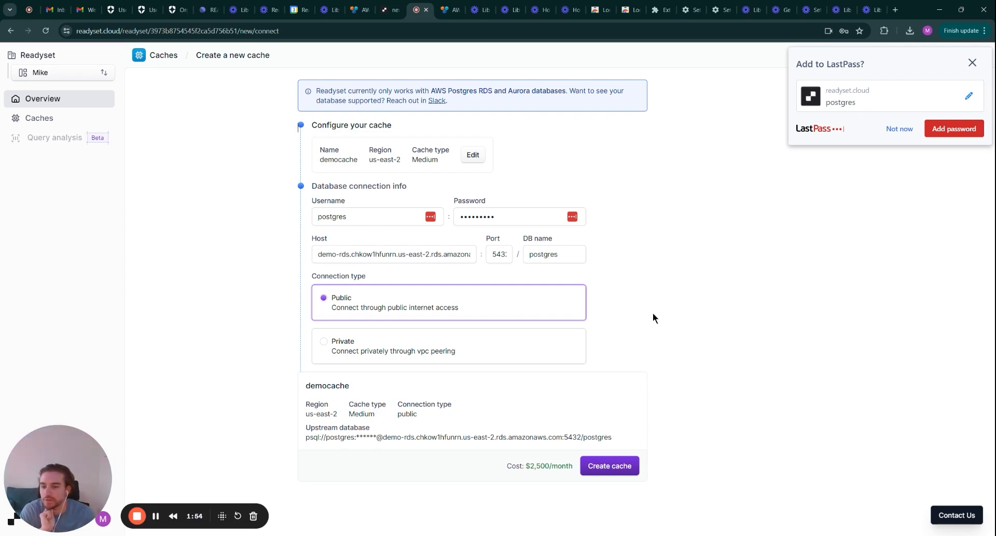
left_click(619, 469)
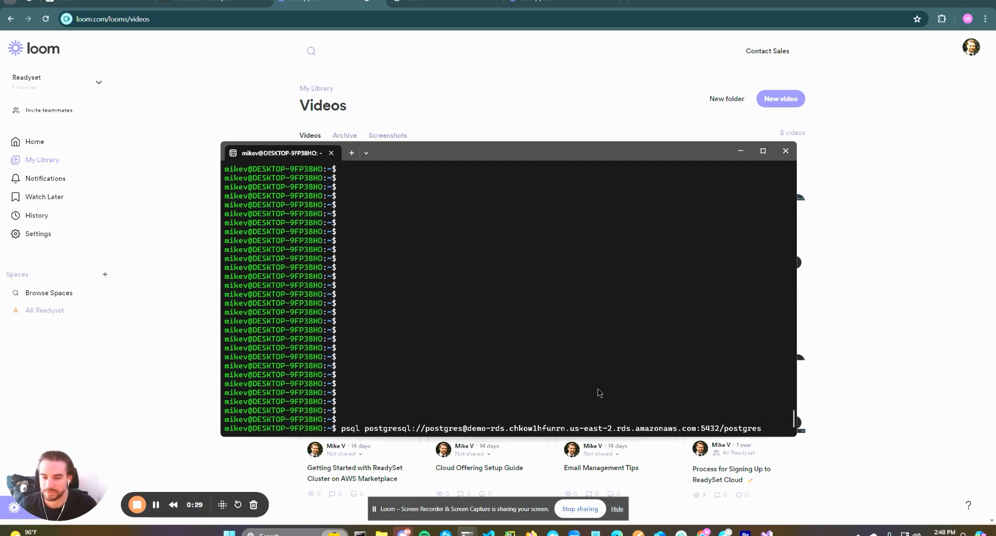
Step: In the terminal, connect psql to the demo-rds upstream database on port 5432, entering the postgres user's password
key("Return")
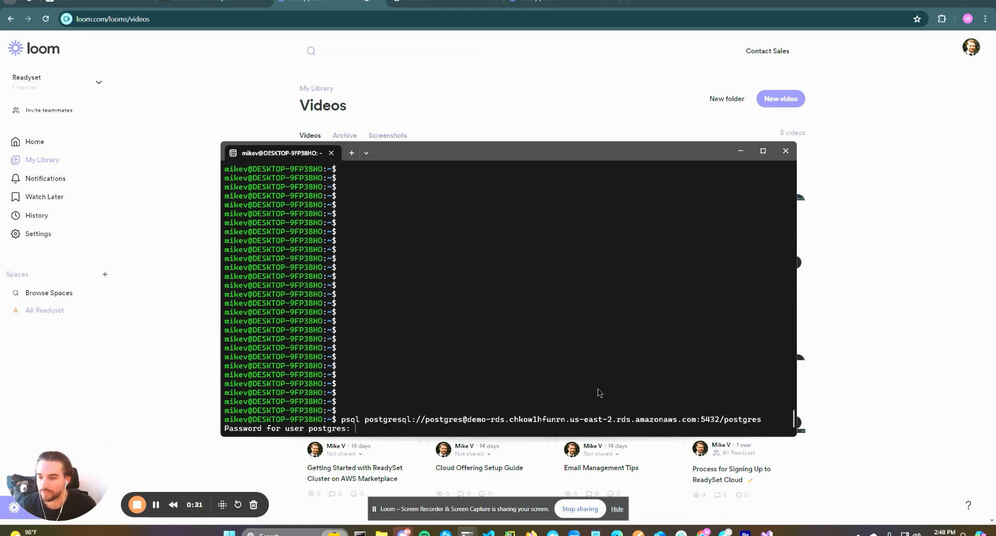
key("Return")
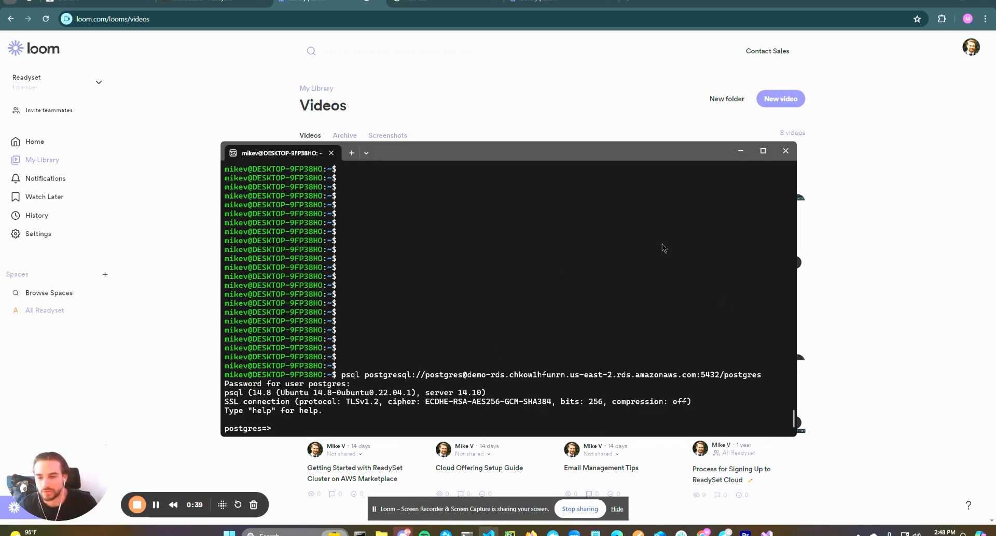
Step: Turn on query timing in the psql session with \timing
type("io,")
key("BackSpace")
key("BackSpace")
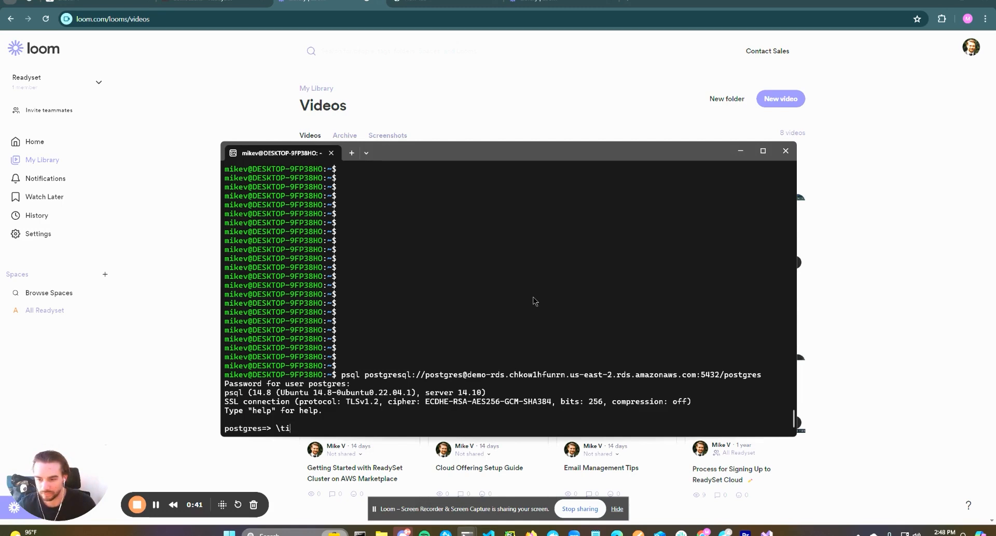
type("ming")
key("Return")
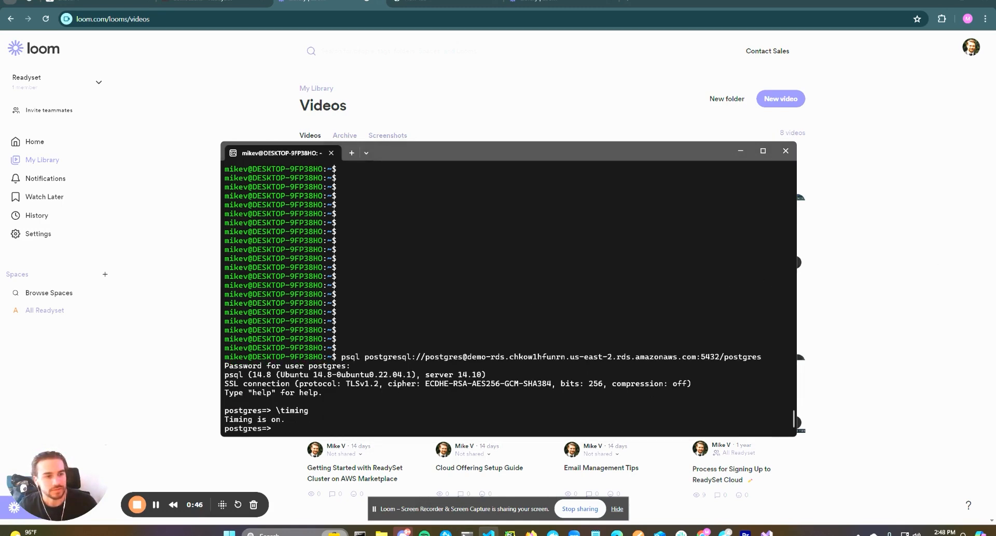
Step: Run the pasted SELECT COUNT(*) query joining title_basics and title_ratings, with startyear BETWEEN 1950 AND 2000 and numvotes > 1000
right_click(438, 395)
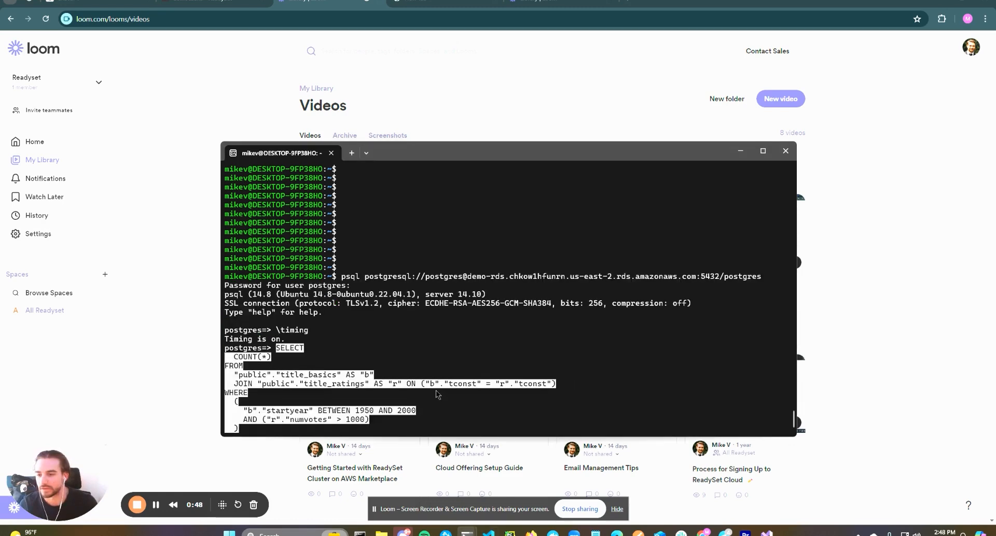
key("Right")
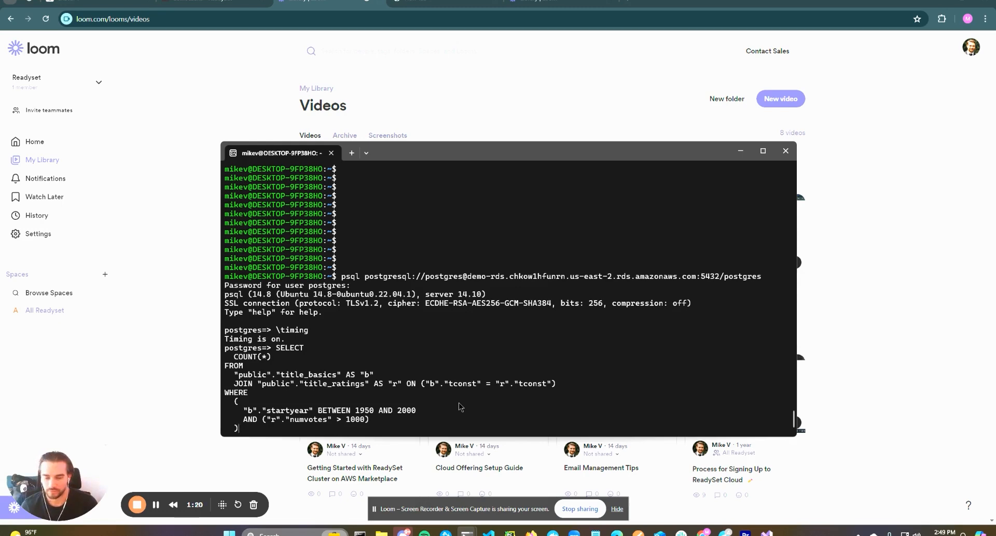
type(";")
key("Return")
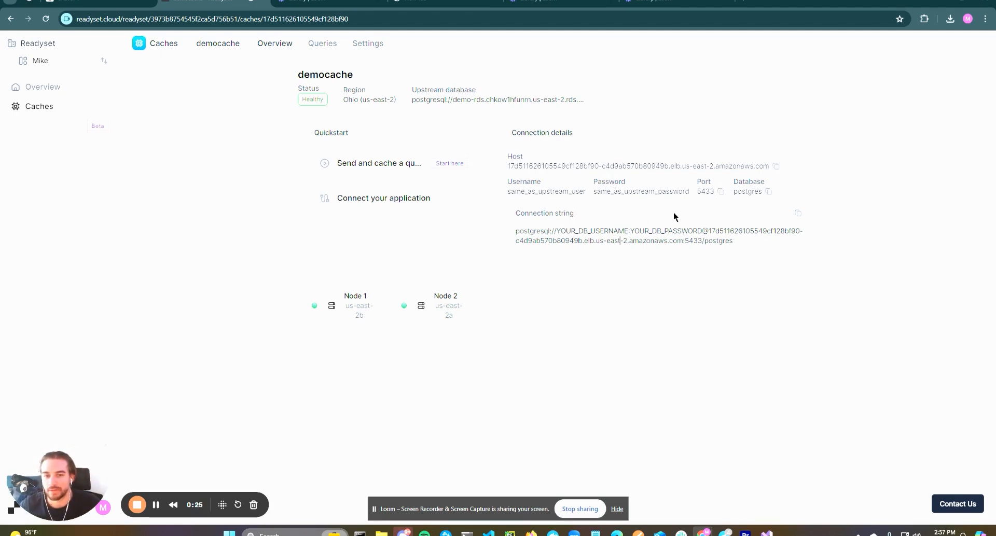
Step: Copy the cache's connection string and connect psql to the Readyset host on port 5433, entering the postgres user's password
left_click(799, 214)
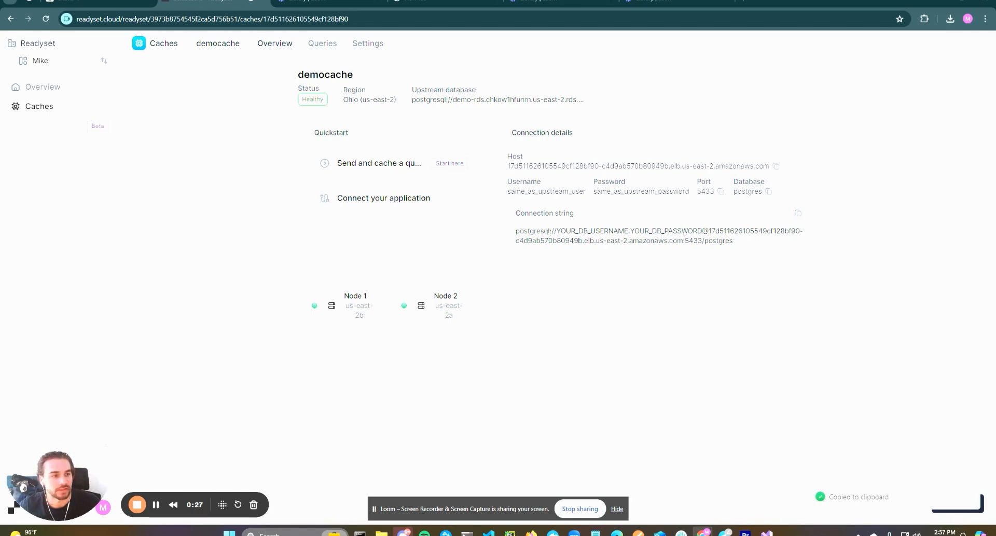
left_click_drag(995, 195, 649, 191)
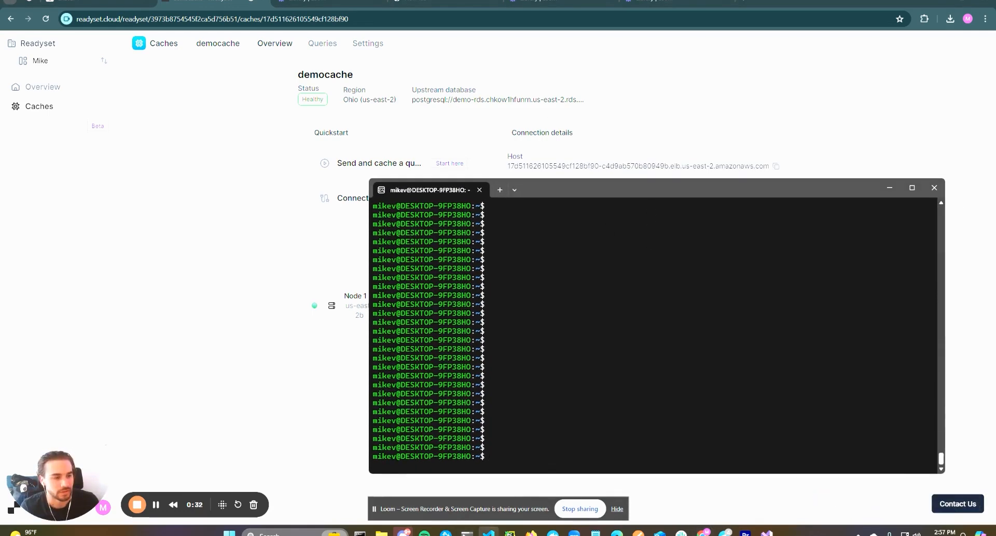
right_click(571, 385)
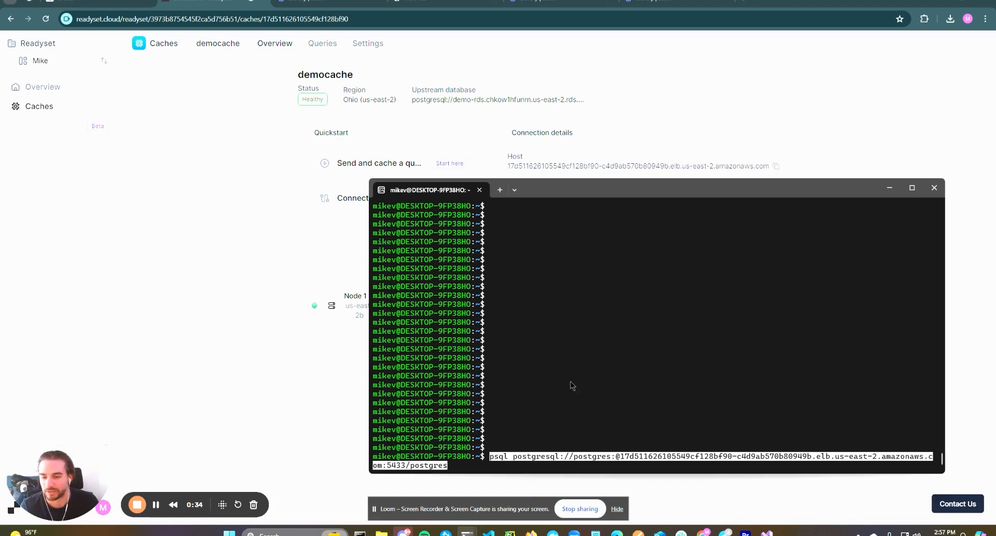
key("Right")
key("Return")
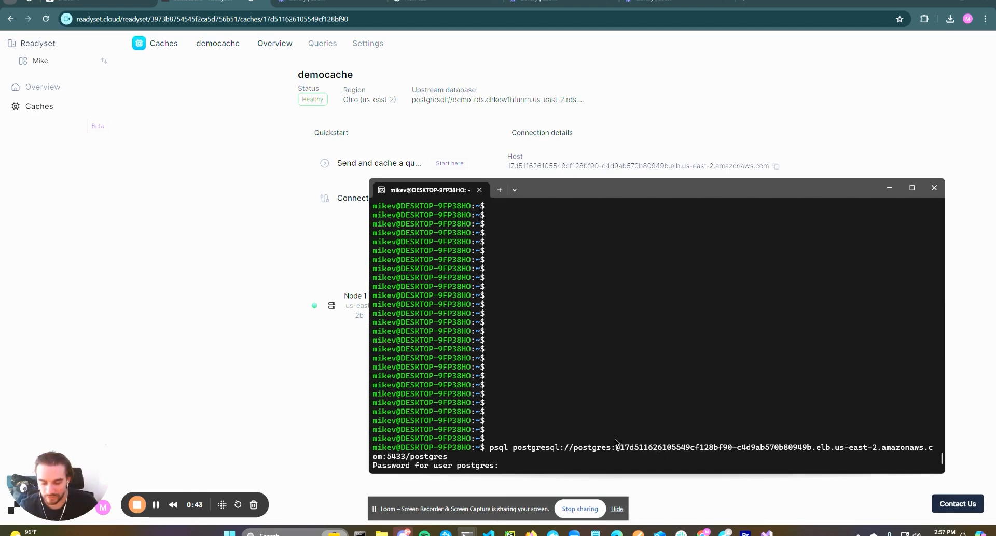
key("Return")
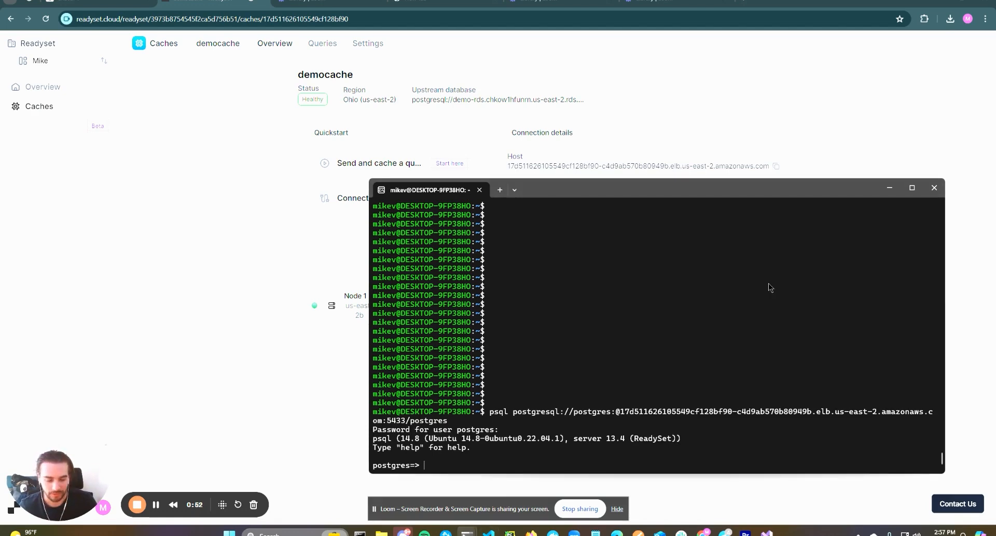
Step: Turn on query timing in the Readyset psql session with \timing
type("\\timin")
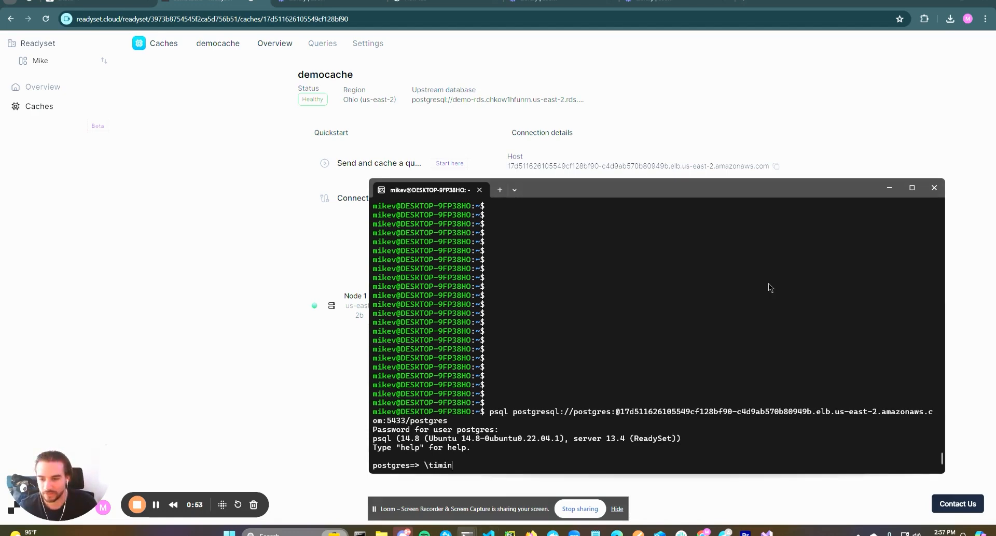
type("g")
key("Return")
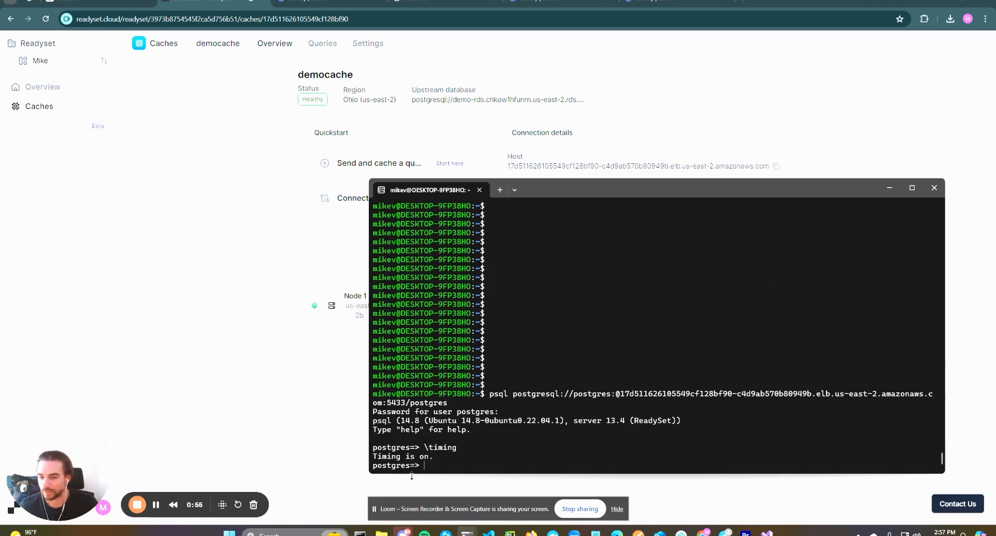
Step: Run the pasted title_basics and title_ratings COUNT(*) query repeatedly through the Readyset connection while it is still uncached
key("ctrl+v")
key("Return")
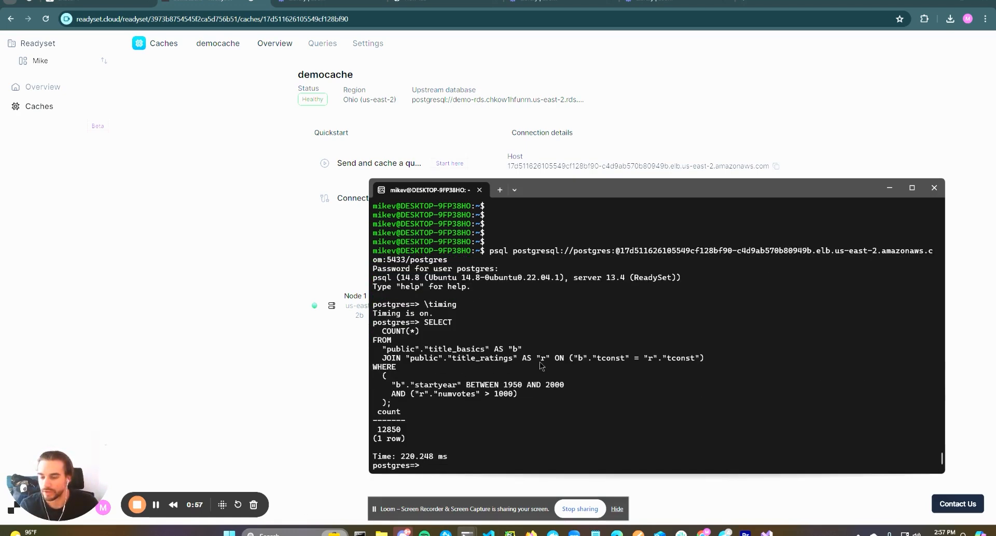
key("ctrl+v")
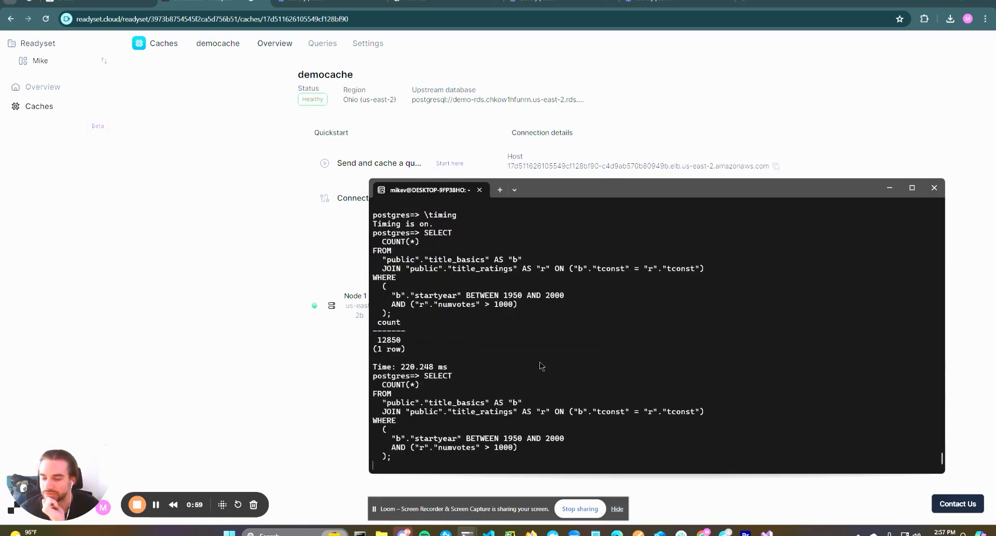
key("Return")
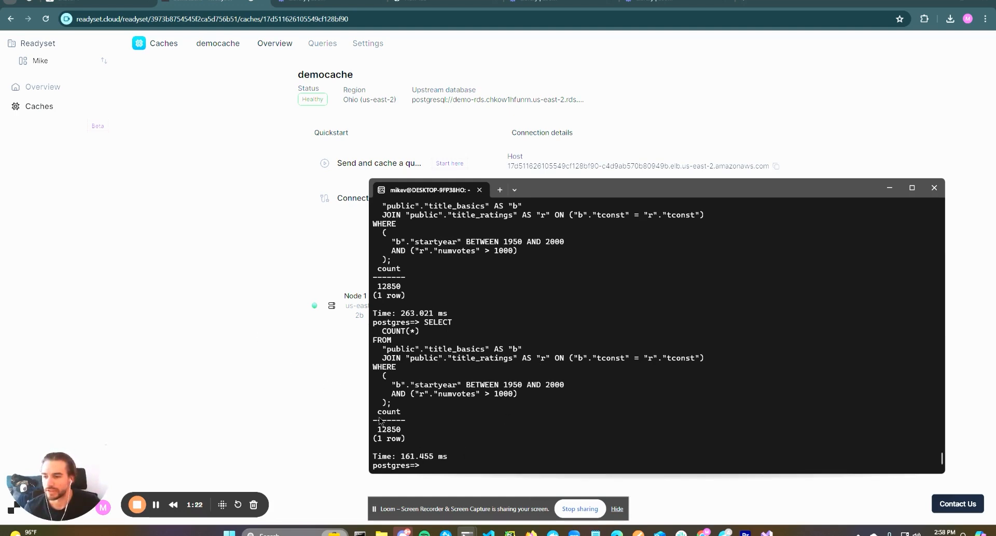
Step: In the browser, review democache's proxied COUNT(*) query, cache it, and open the list of cached queries
left_click(212, 265)
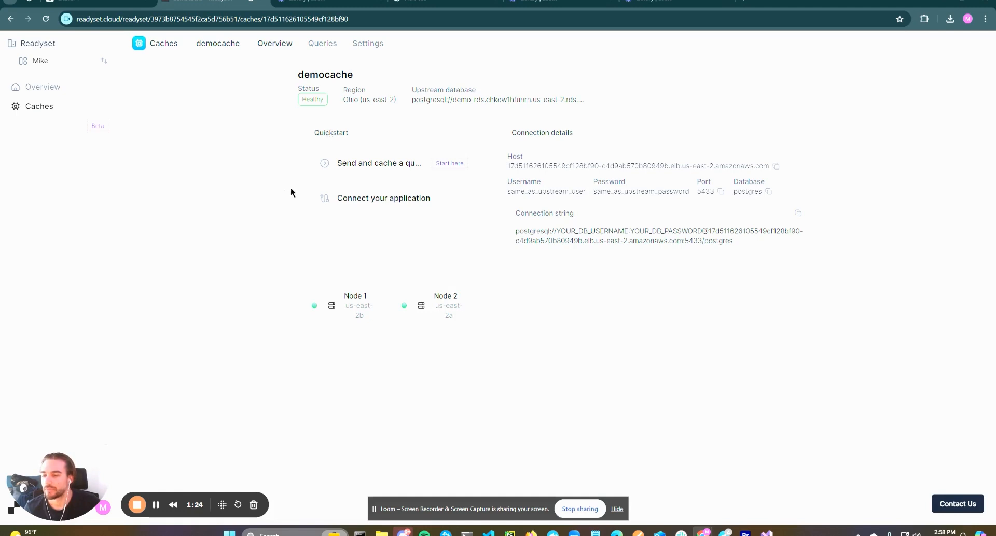
left_click(327, 44)
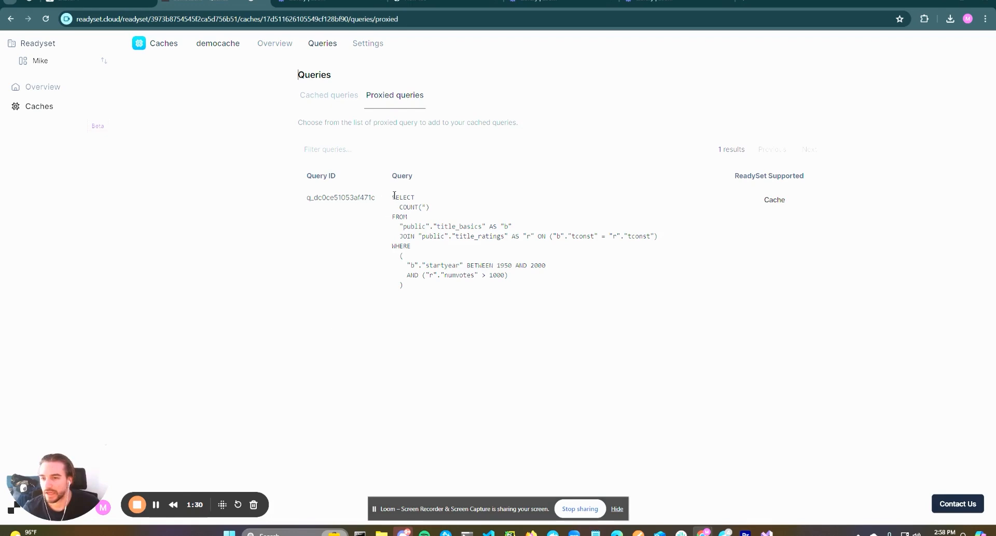
left_click_drag(392, 197, 435, 289)
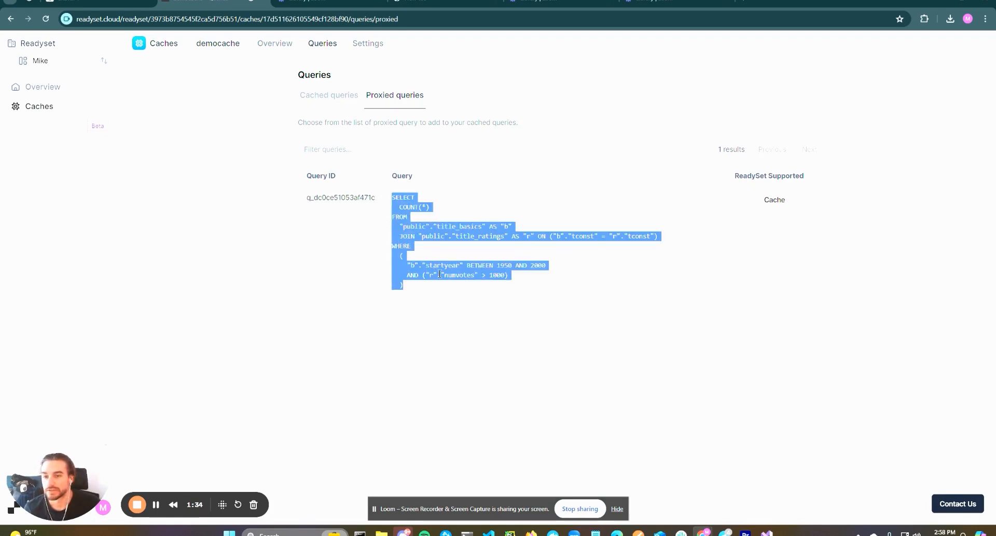
left_click(437, 285)
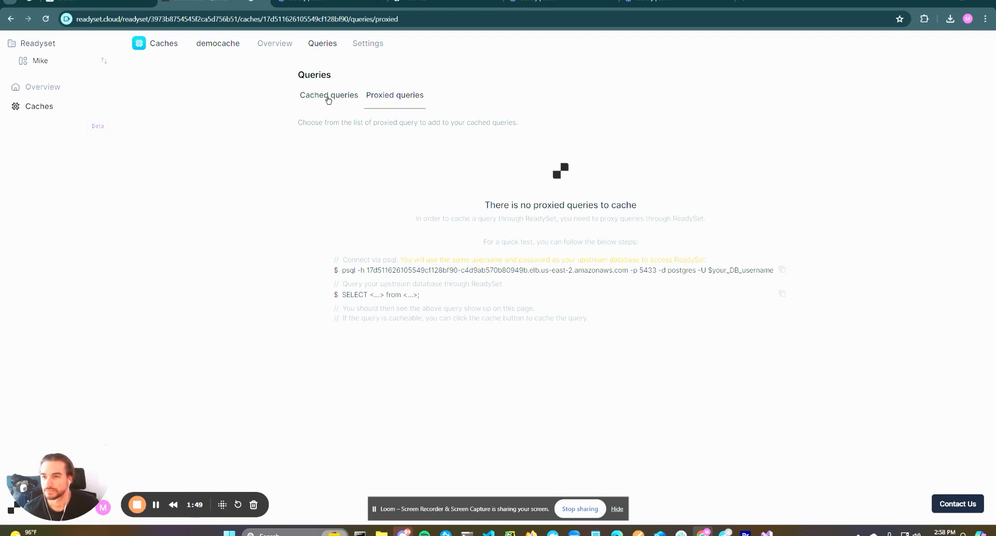
left_click(328, 99)
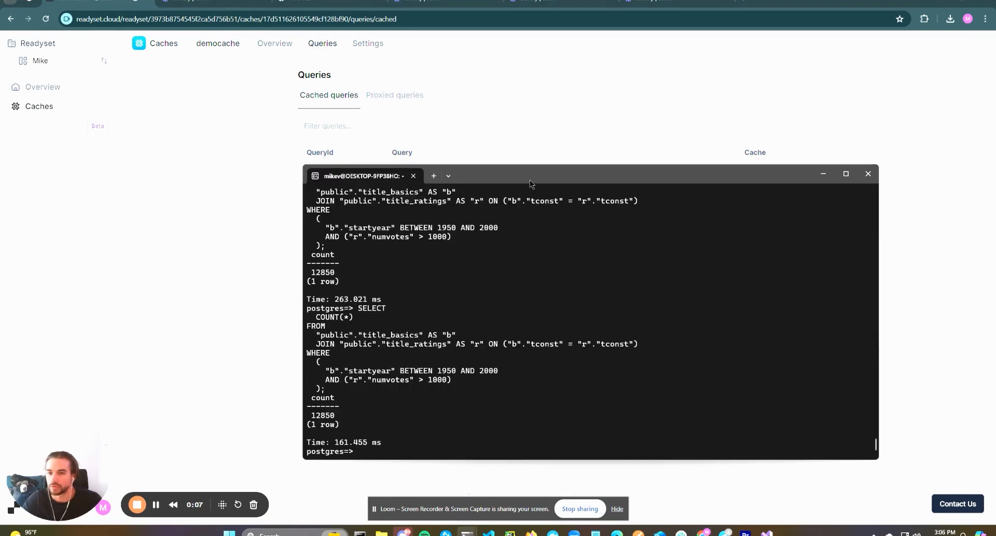
Step: Back in the terminal, rerun the COUNT(*) query twice against the cache and highlight the resulting execution time
left_click_drag(532, 182, 513, 158)
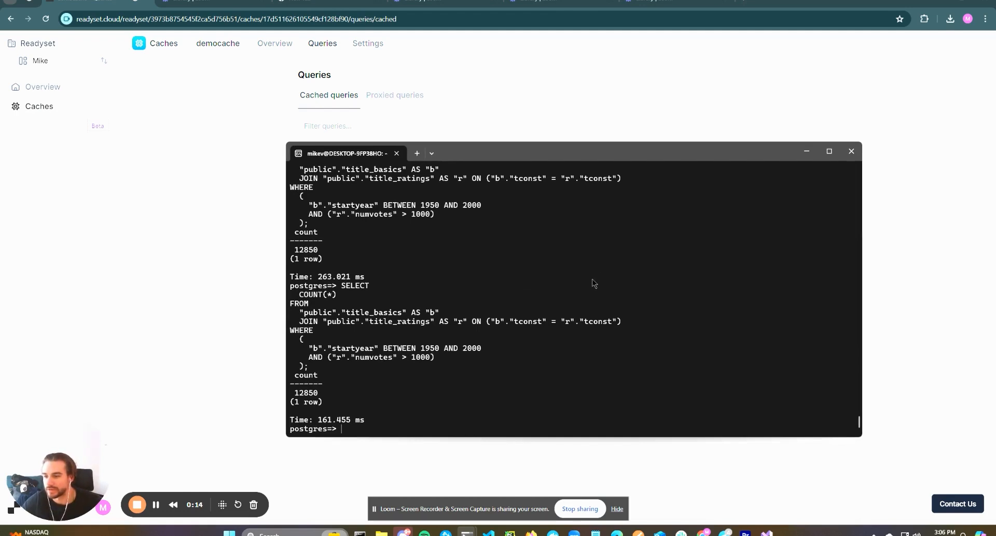
key("Up")
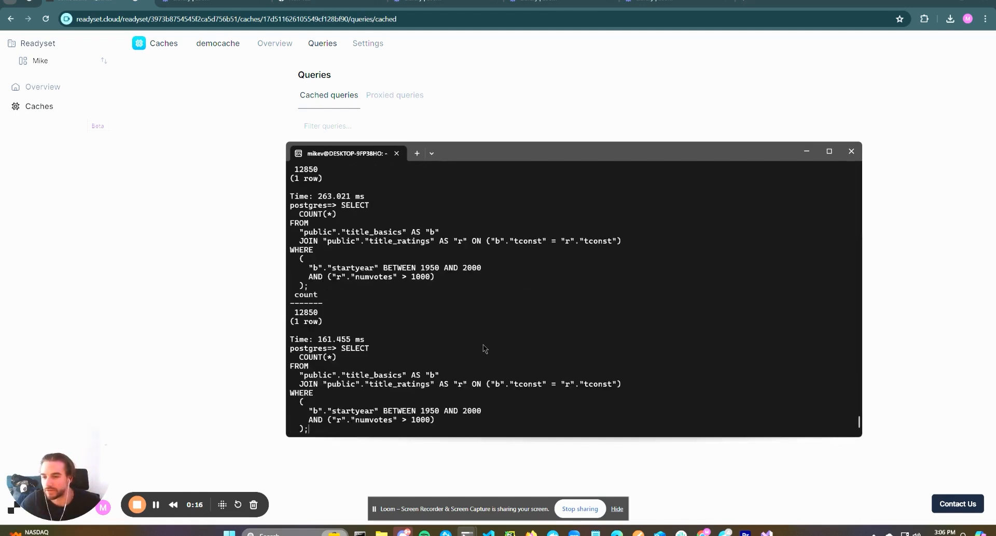
key("Return")
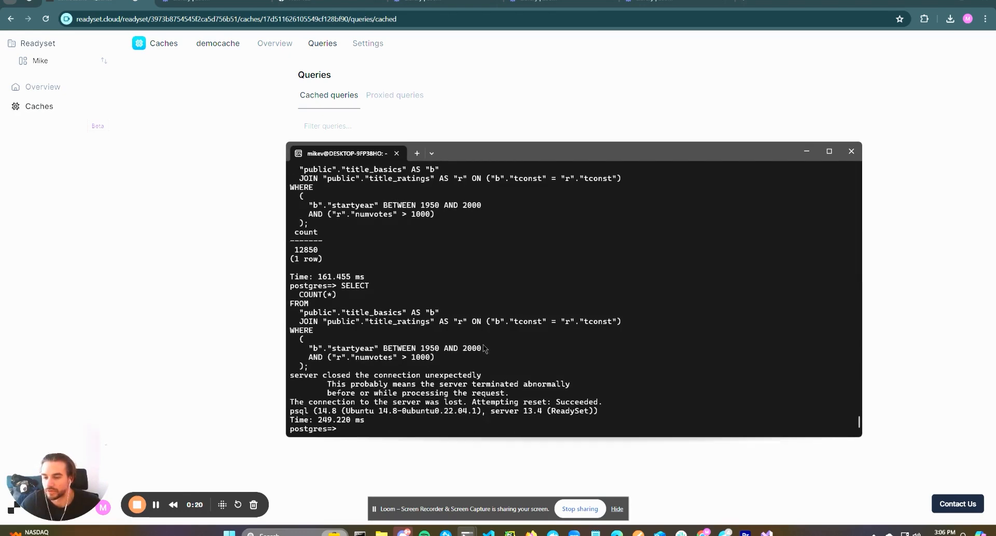
key("Up")
key("Return")
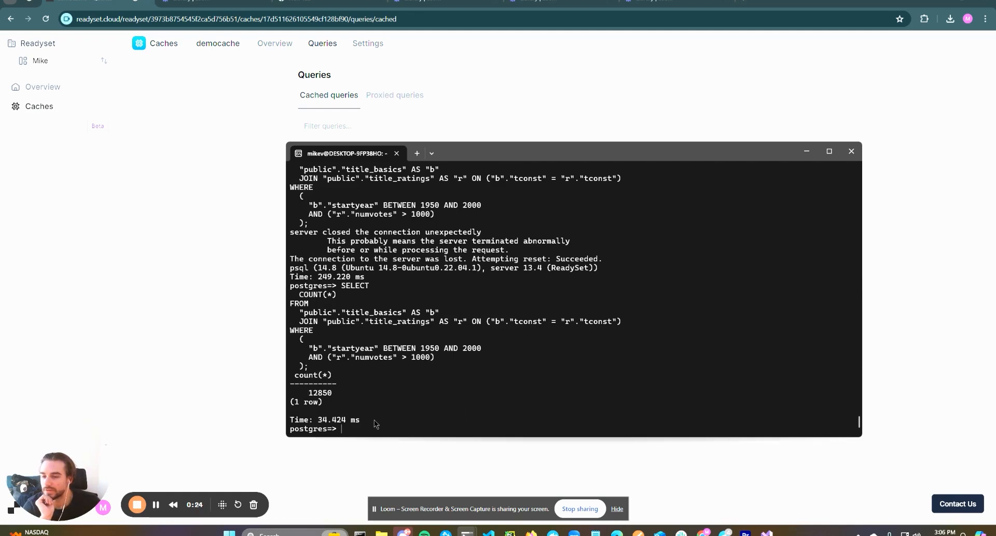
left_click_drag(364, 421, 320, 424)
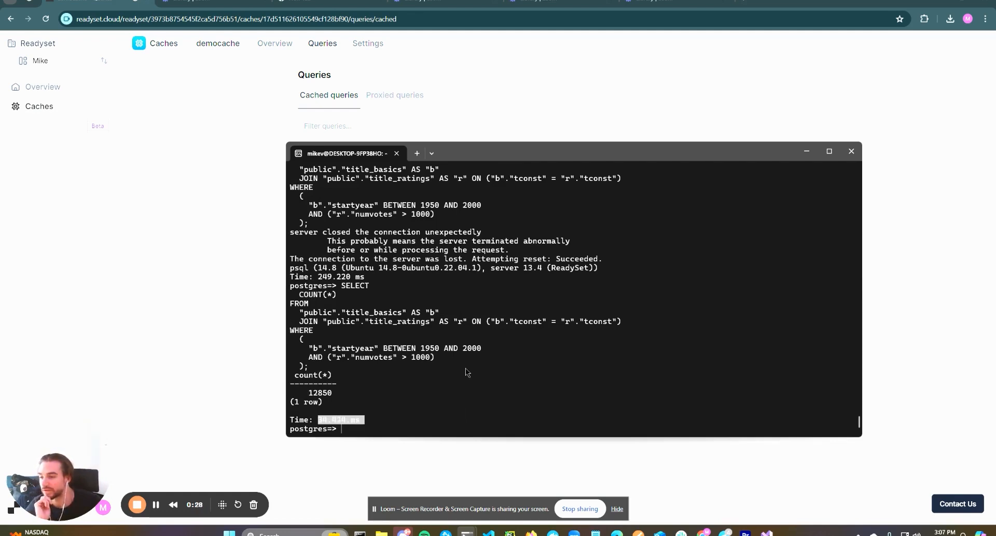
left_click(445, 399)
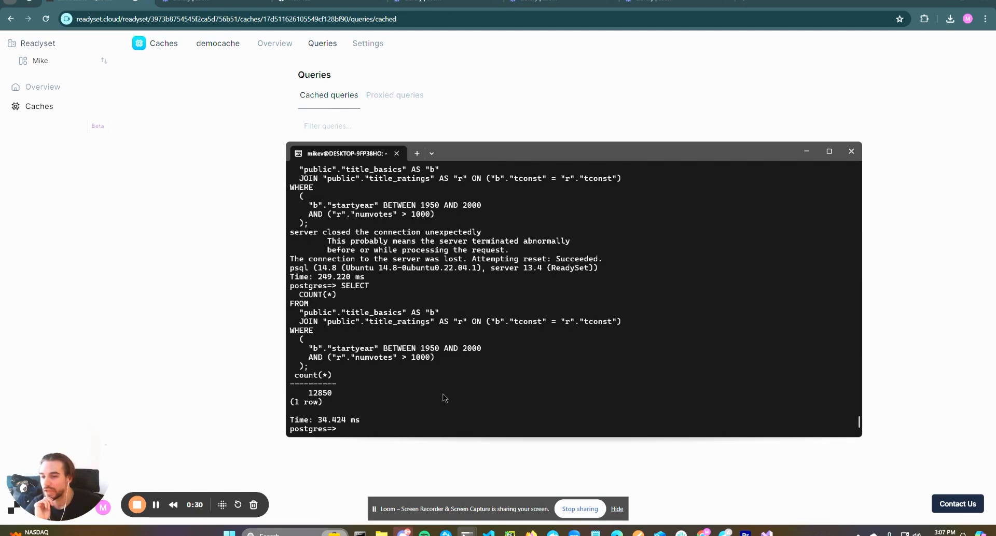
Step: Repeat the cached COUNT(*) query two more times to compare its timing
key("Up")
key("Return")
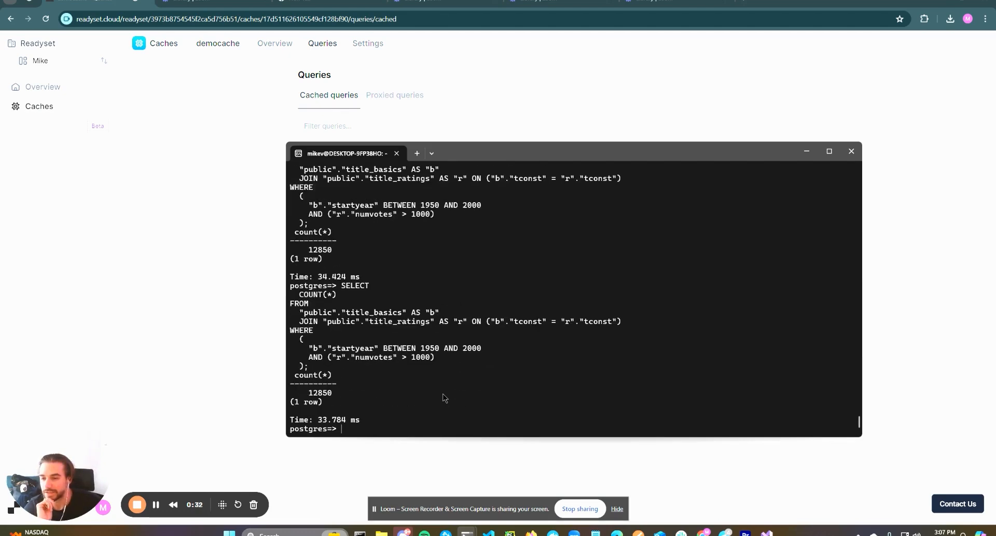
key("Up")
key("Return")
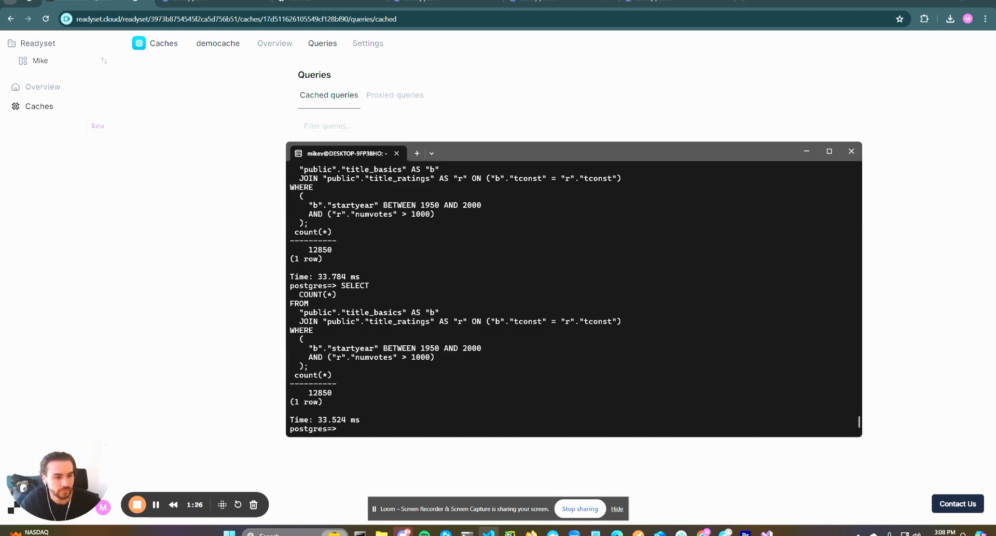
Step: Insert a row into title_ratings with the values ('tt1999999', 7, 4500)
left_click(621, 337)
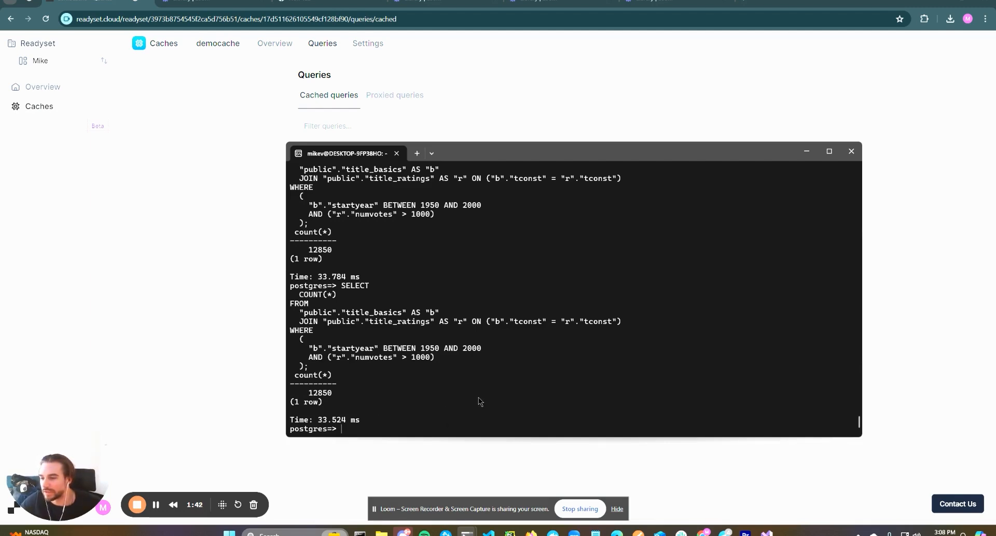
type("insert into title_ratings values ('tt1999999', 7, 4500);")
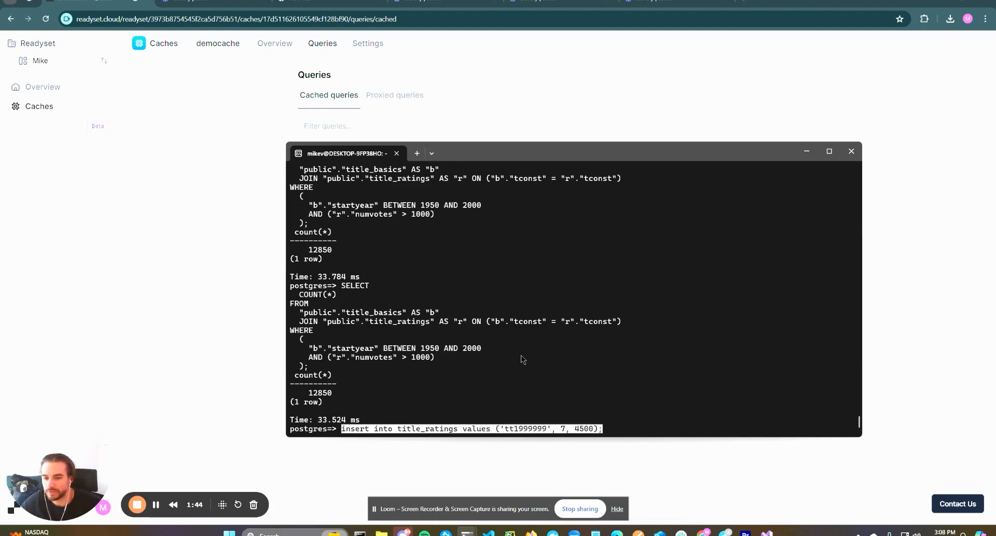
key("Return")
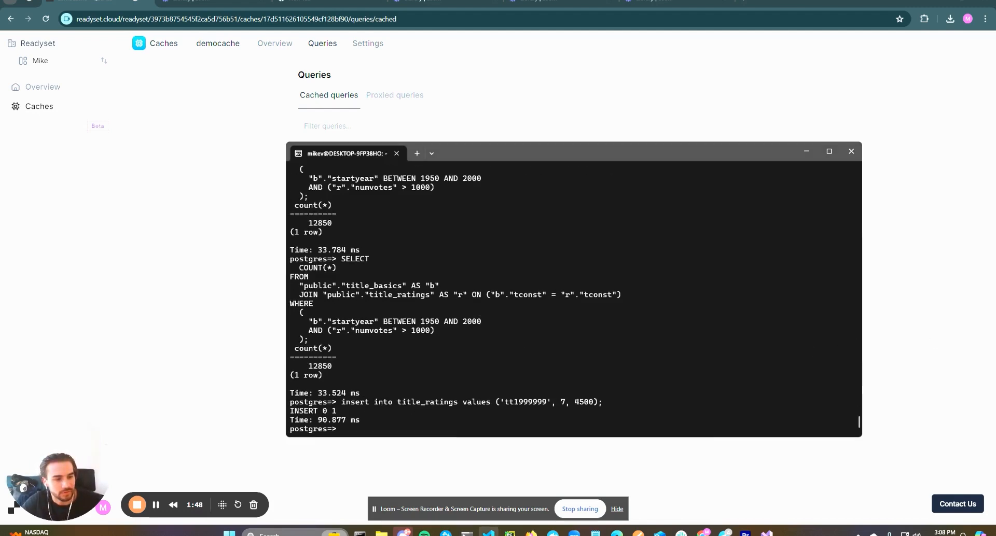
Step: Try to insert the row ('tt1999999', 'genre', 'test_movie', 'test movie', true, 2000, 2000, 156, 'genre1,genre2') into title_basics
right_click(564, 418)
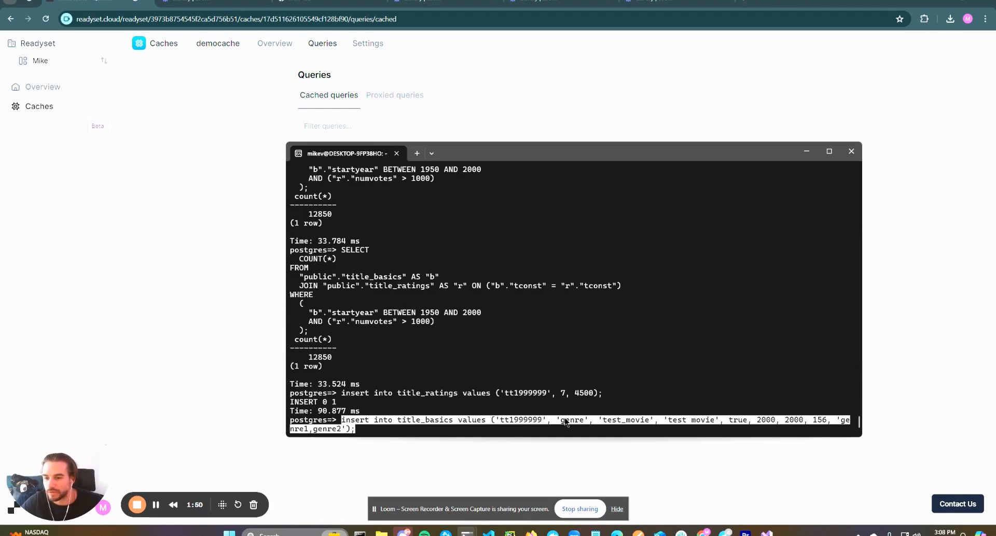
key("Right")
key("Return")
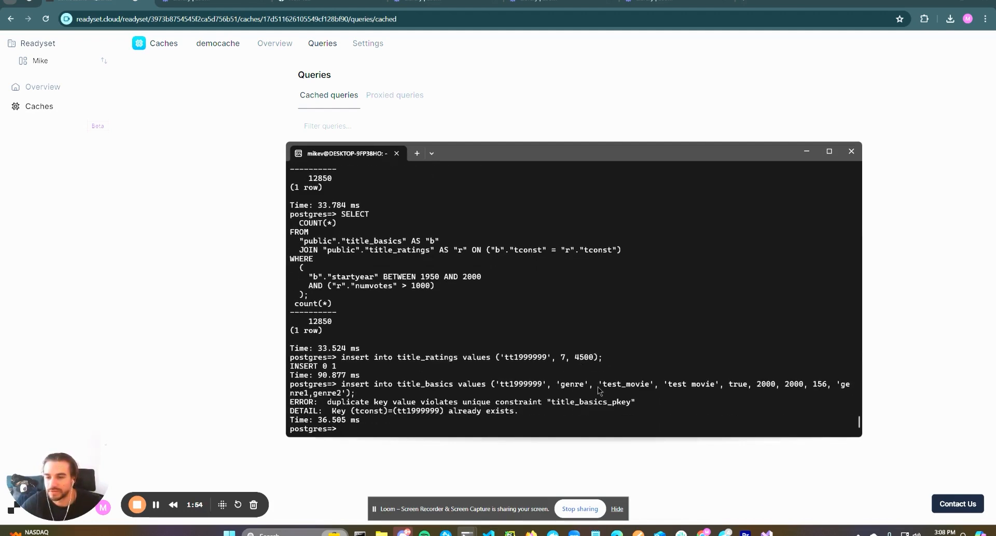
Step: Rerun the cached COUNT(*) query after the insert and highlight the returned count
key("Up")
key("Up")
key("Up")
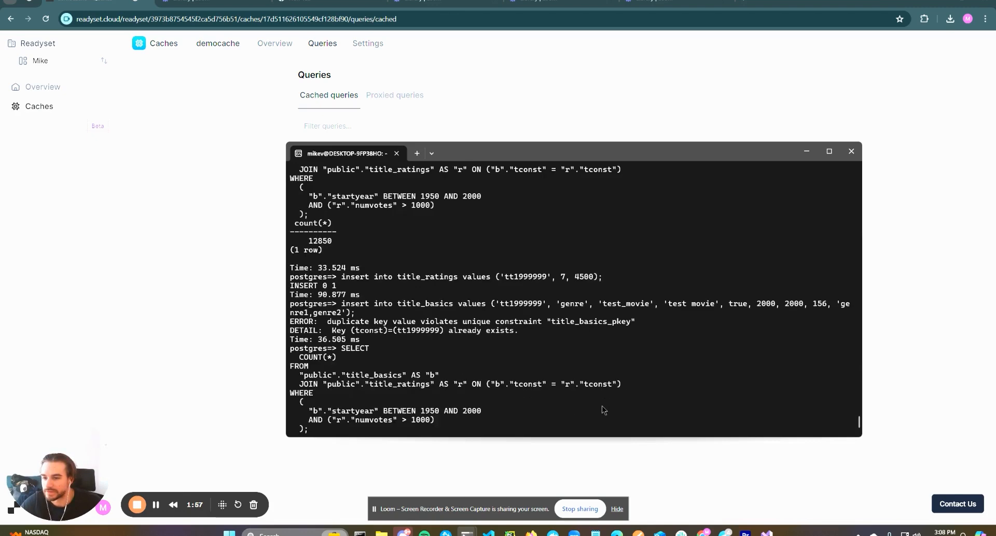
key("Return")
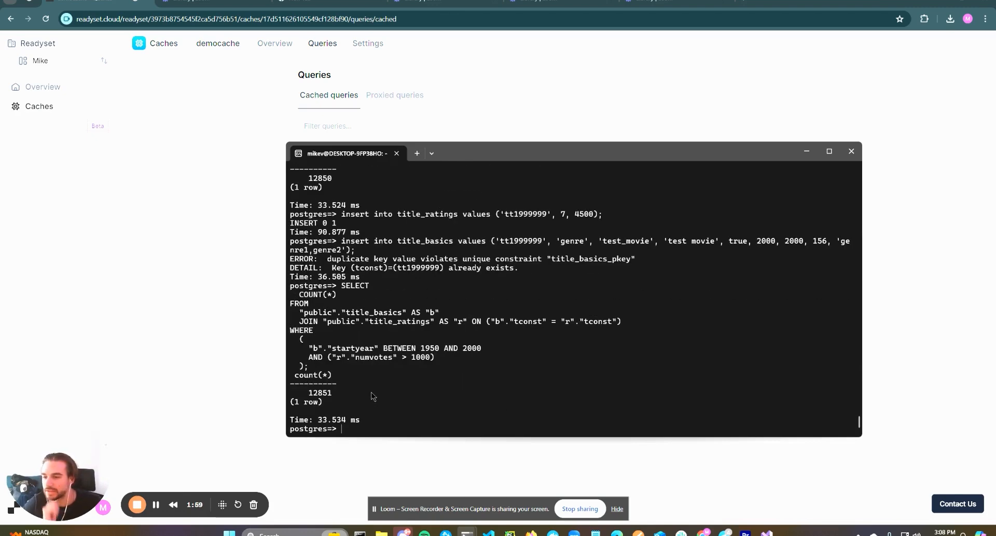
left_click_drag(336, 393, 309, 397)
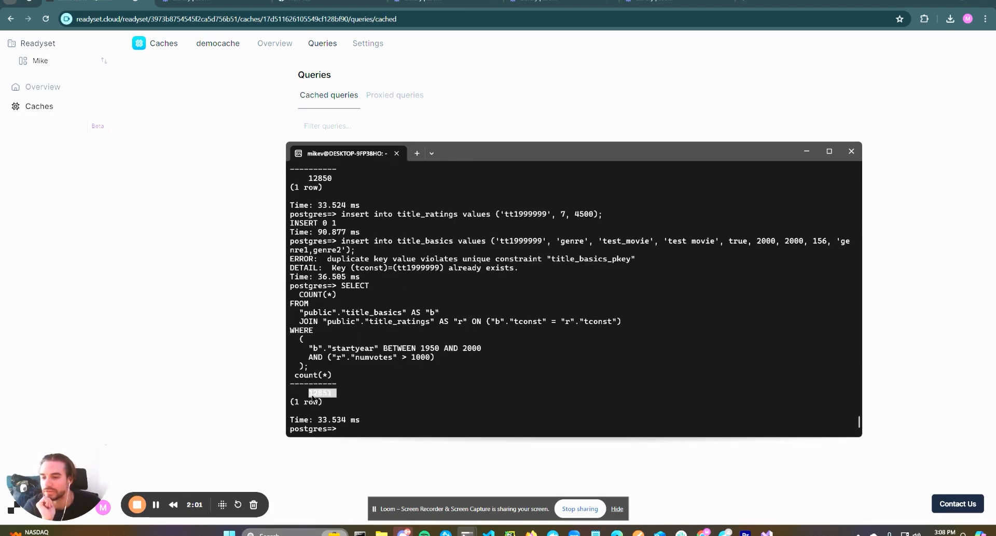
left_click(329, 399)
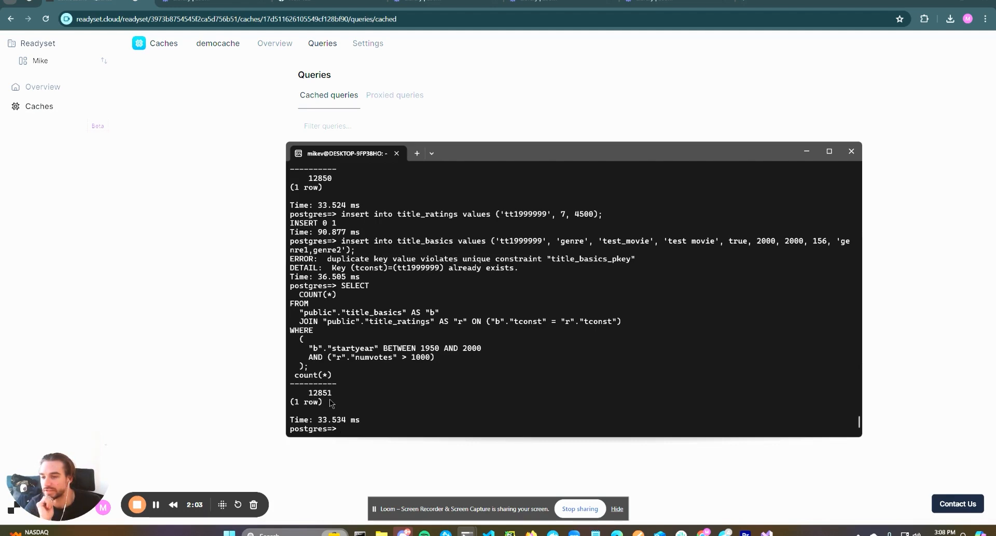